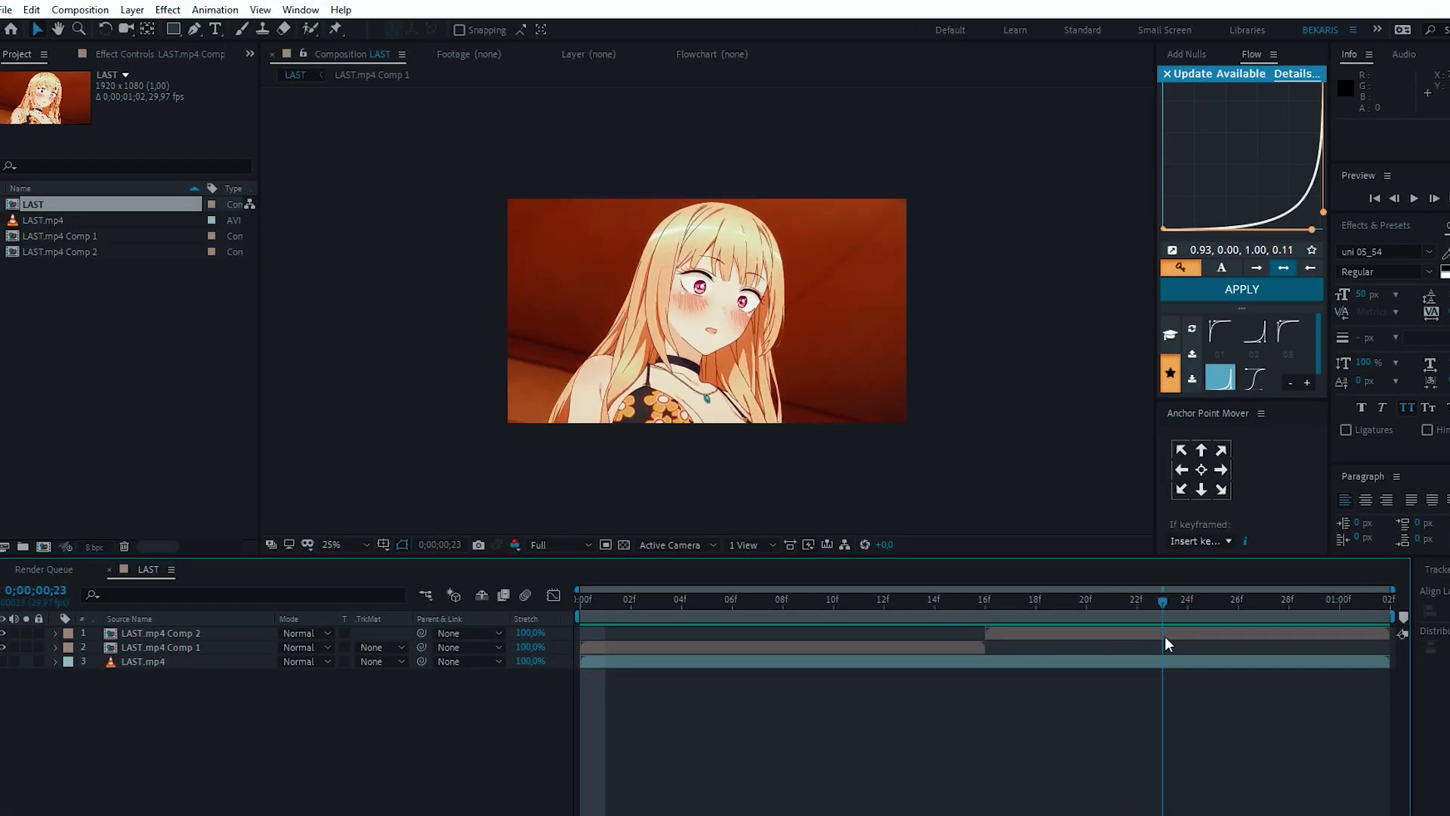
Open LAST.mp4 Comp 2 and pre-compose its LAST.mp4 layer as LAST.mp4 Comp 3, moving all attributes into the new composition
double_click(161, 634)
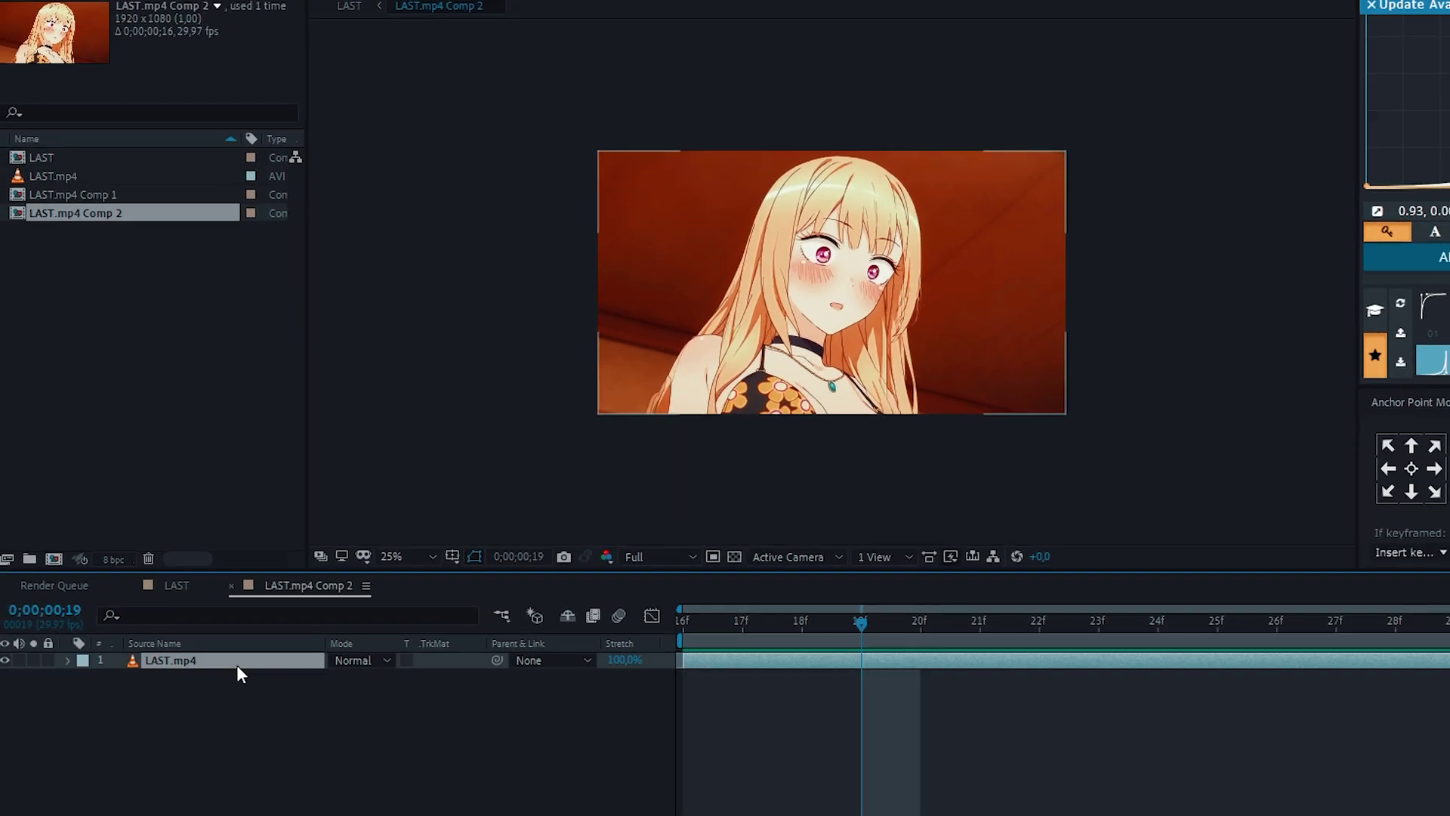
key(ctrl+shift+c)
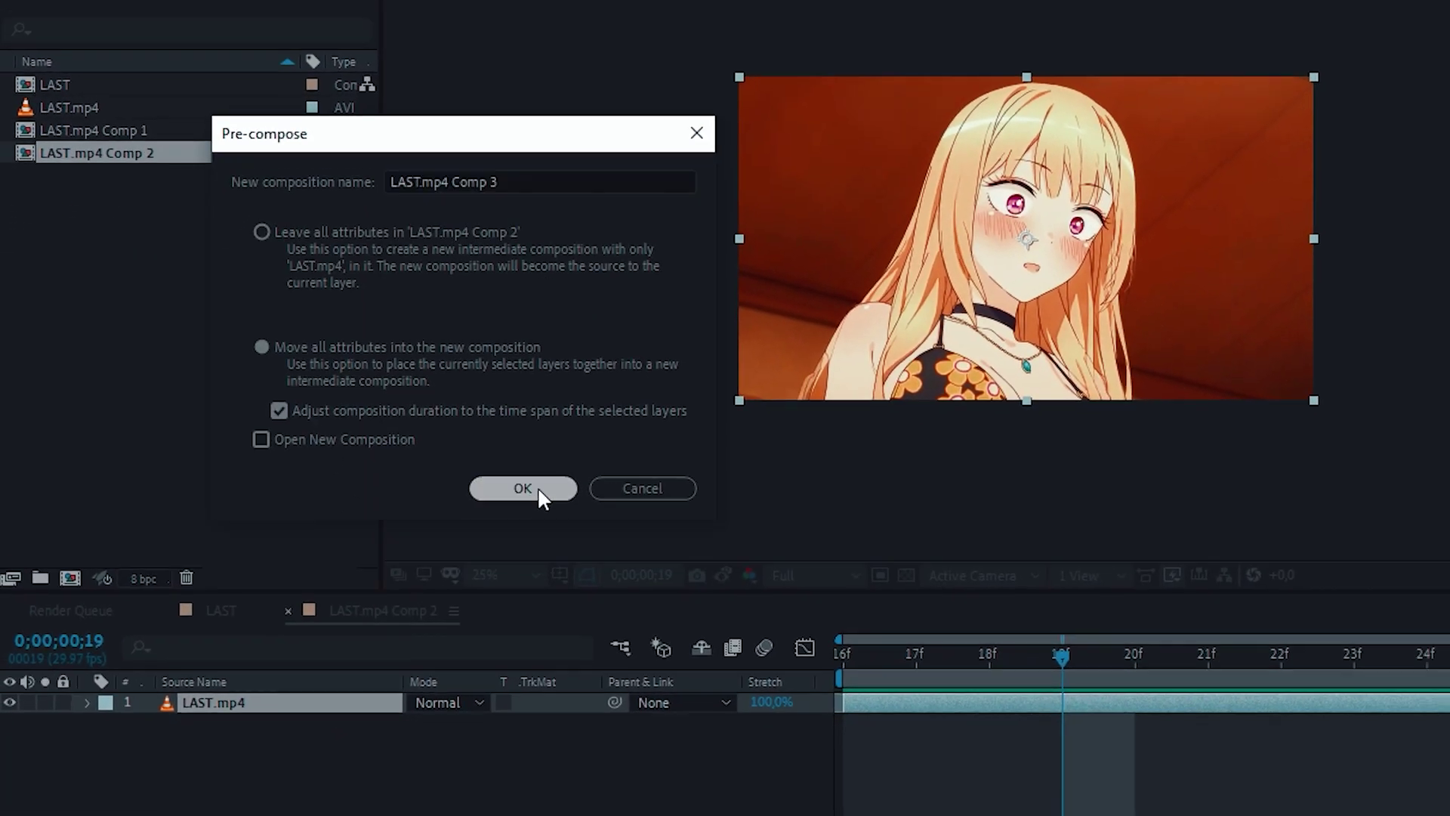
click(428, 488)
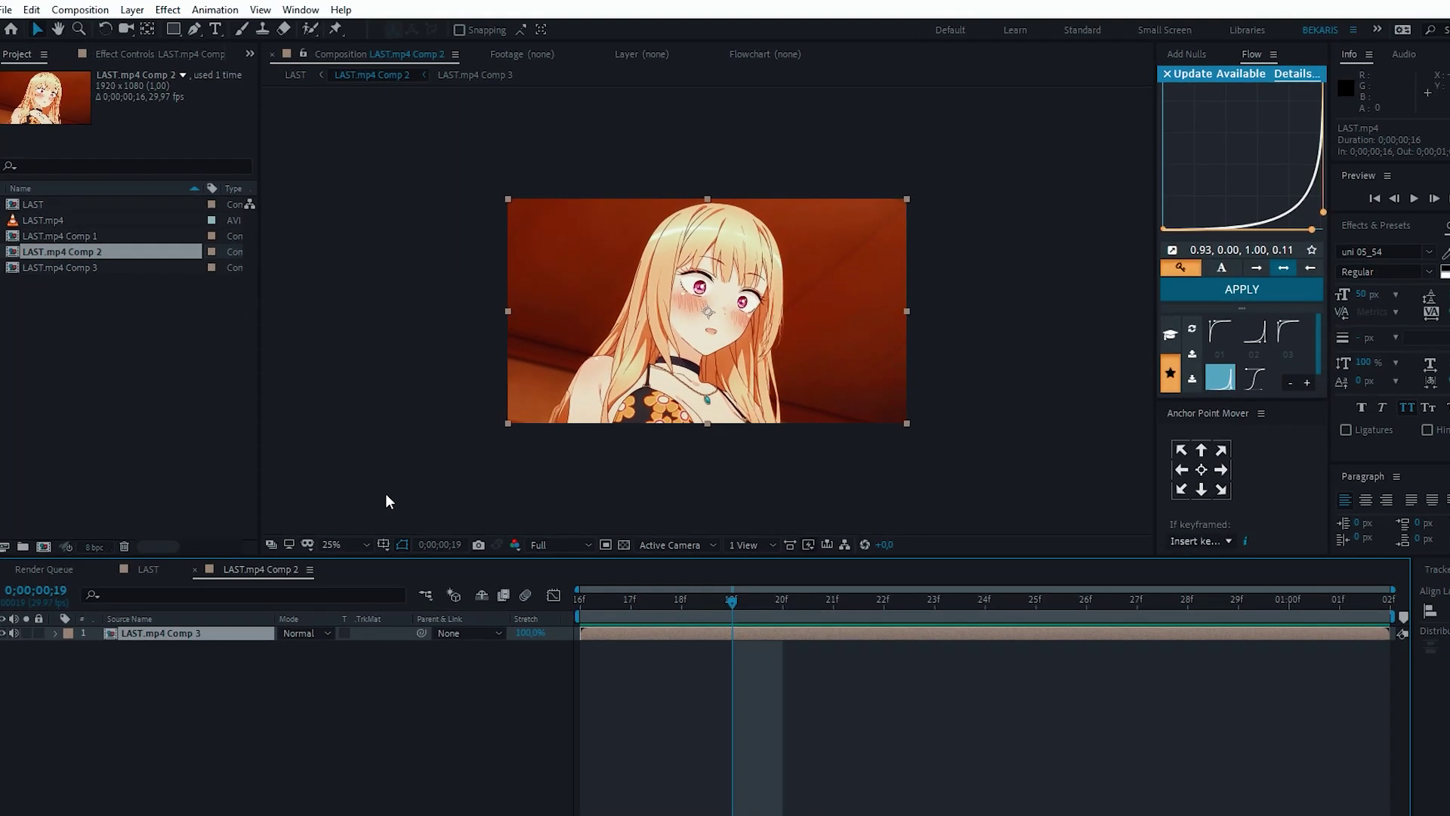
Rotoscope the girl in the LAST.mp4 Comp 3 layer with Roto Brush strokes over her hair, face and upper body
click(311, 17)
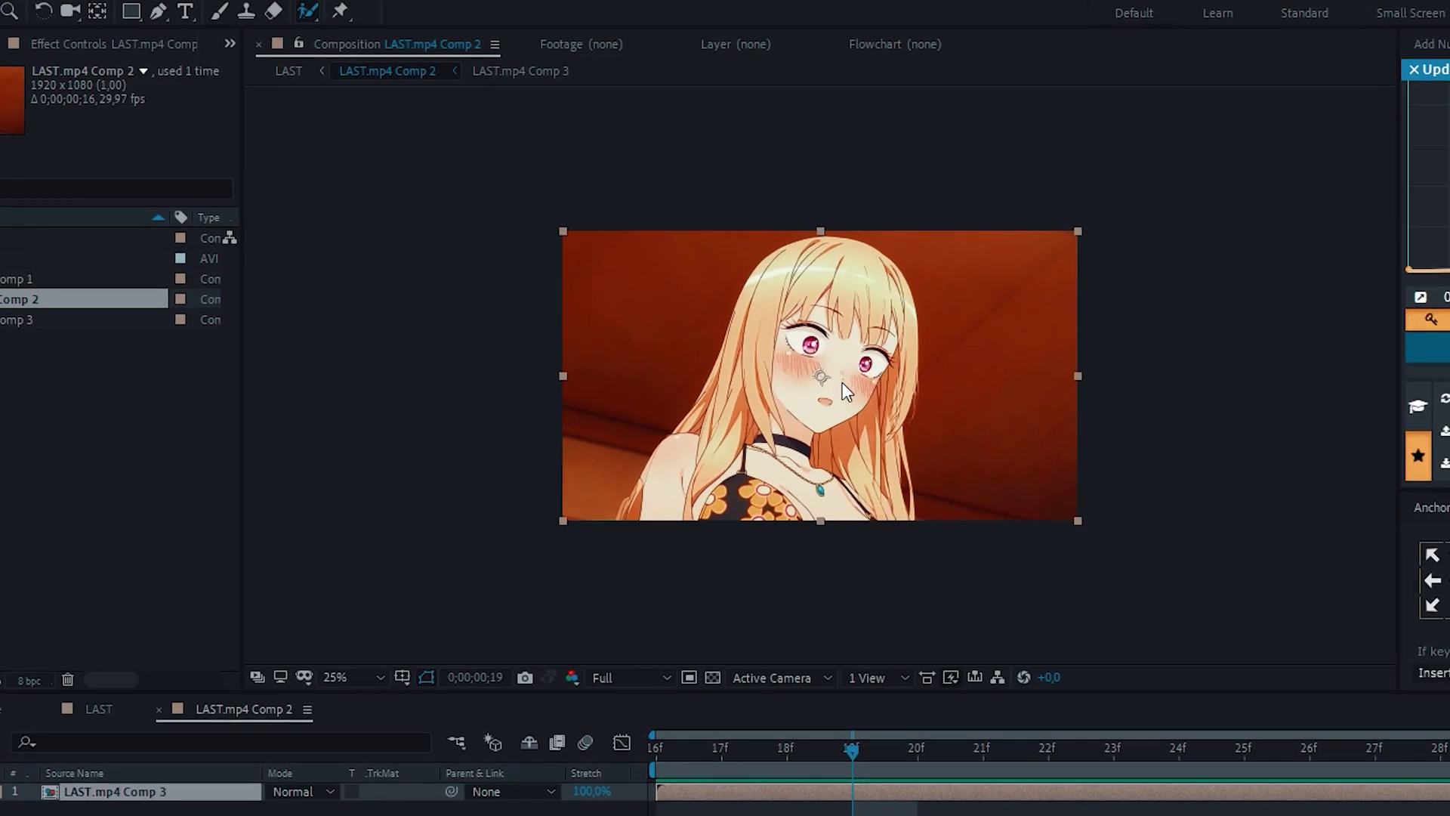
double_click(841, 382)
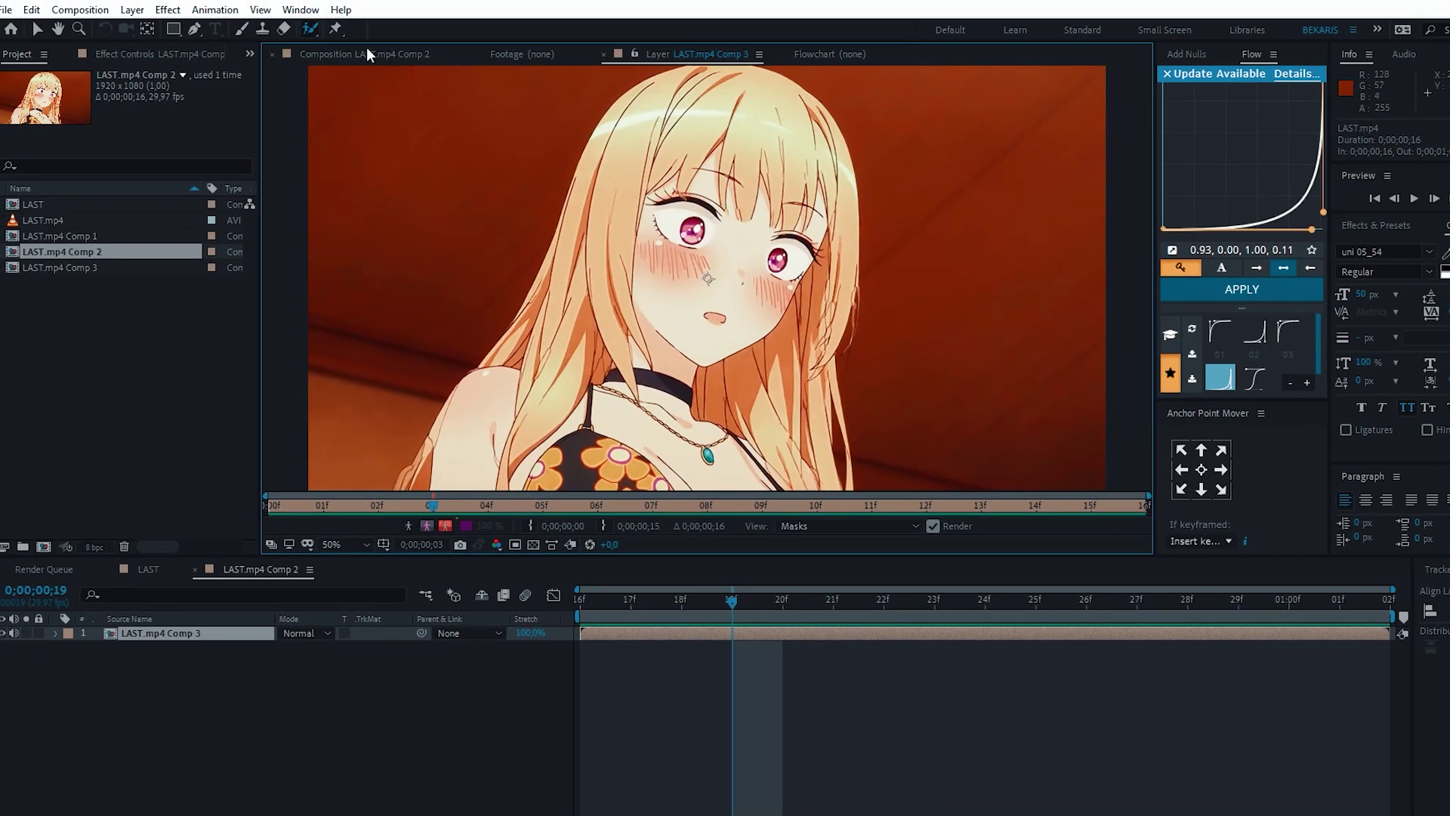
scroll(822, 364, up, 1)
mouse_move(822, 364)
mouse_down()
mouse_move(699, 189)
mouse_move(612, 136)
mouse_move(470, 431)
mouse_up()
scroll(654, 279, down, 1)
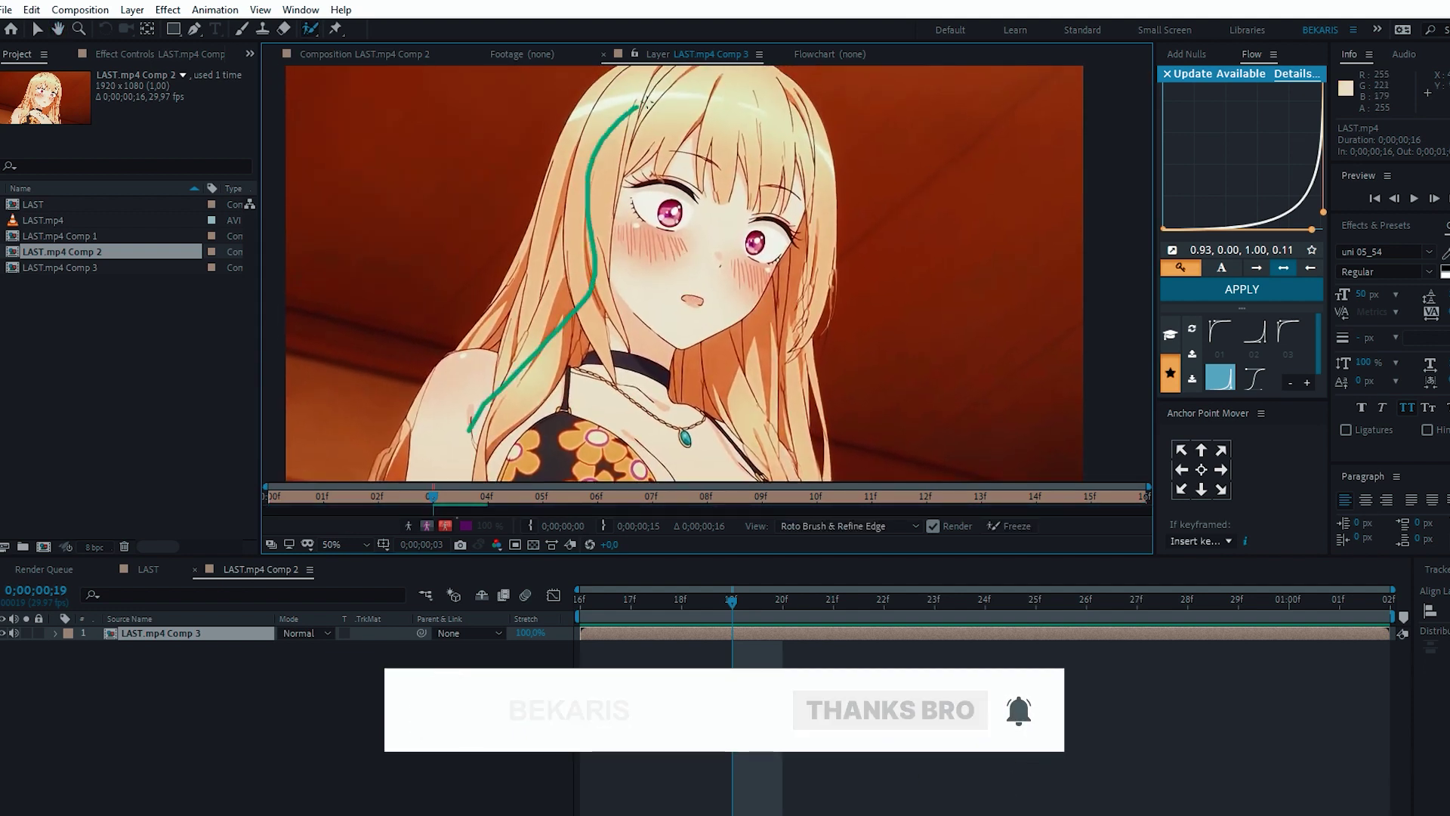
mouse_move(638, 106)
mouse_down()
mouse_move(703, 91)
mouse_move(792, 125)
mouse_up()
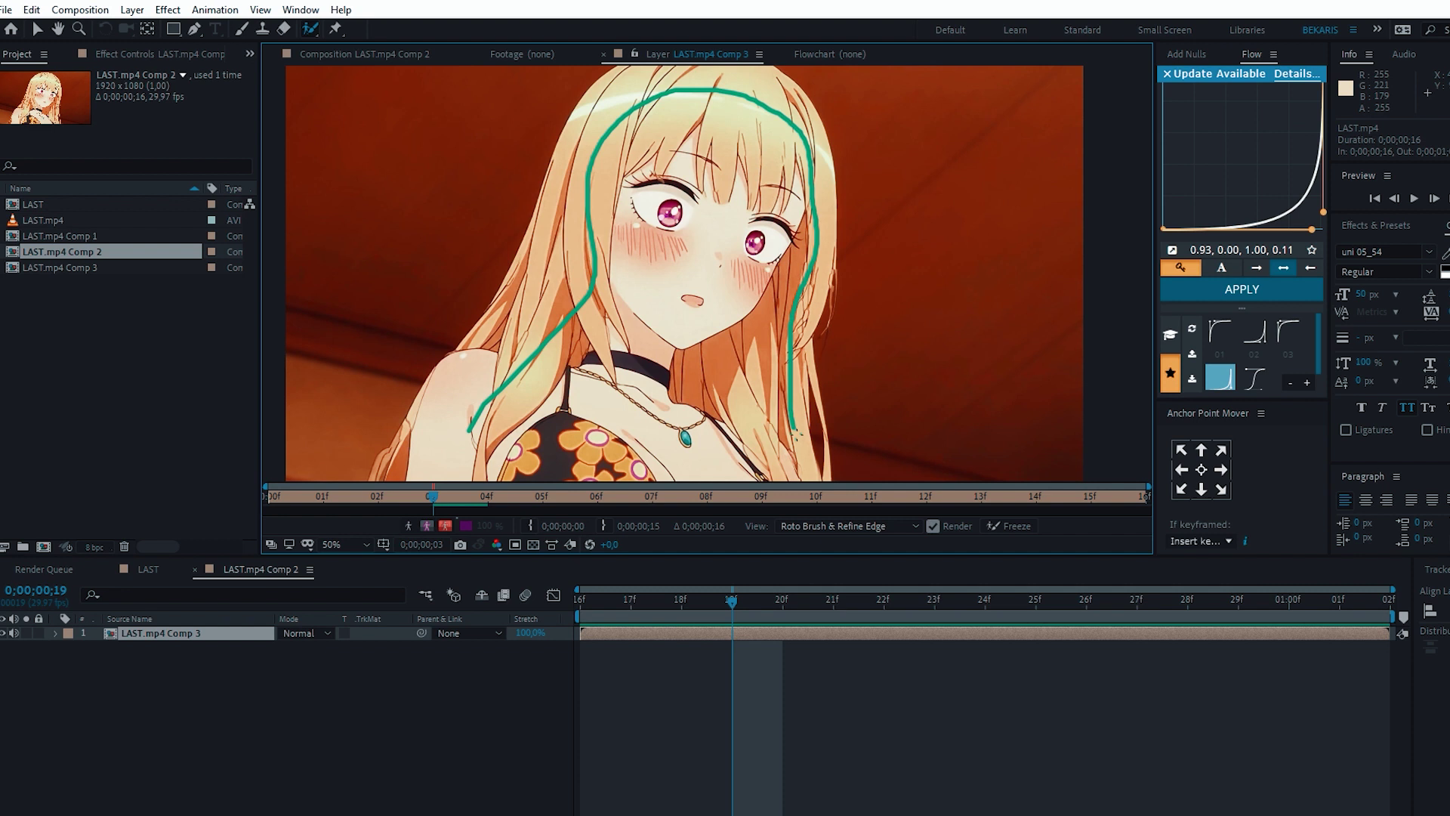
mouse_move(651, 176)
mouse_down()
mouse_move(736, 279)
mouse_move(724, 344)
mouse_up()
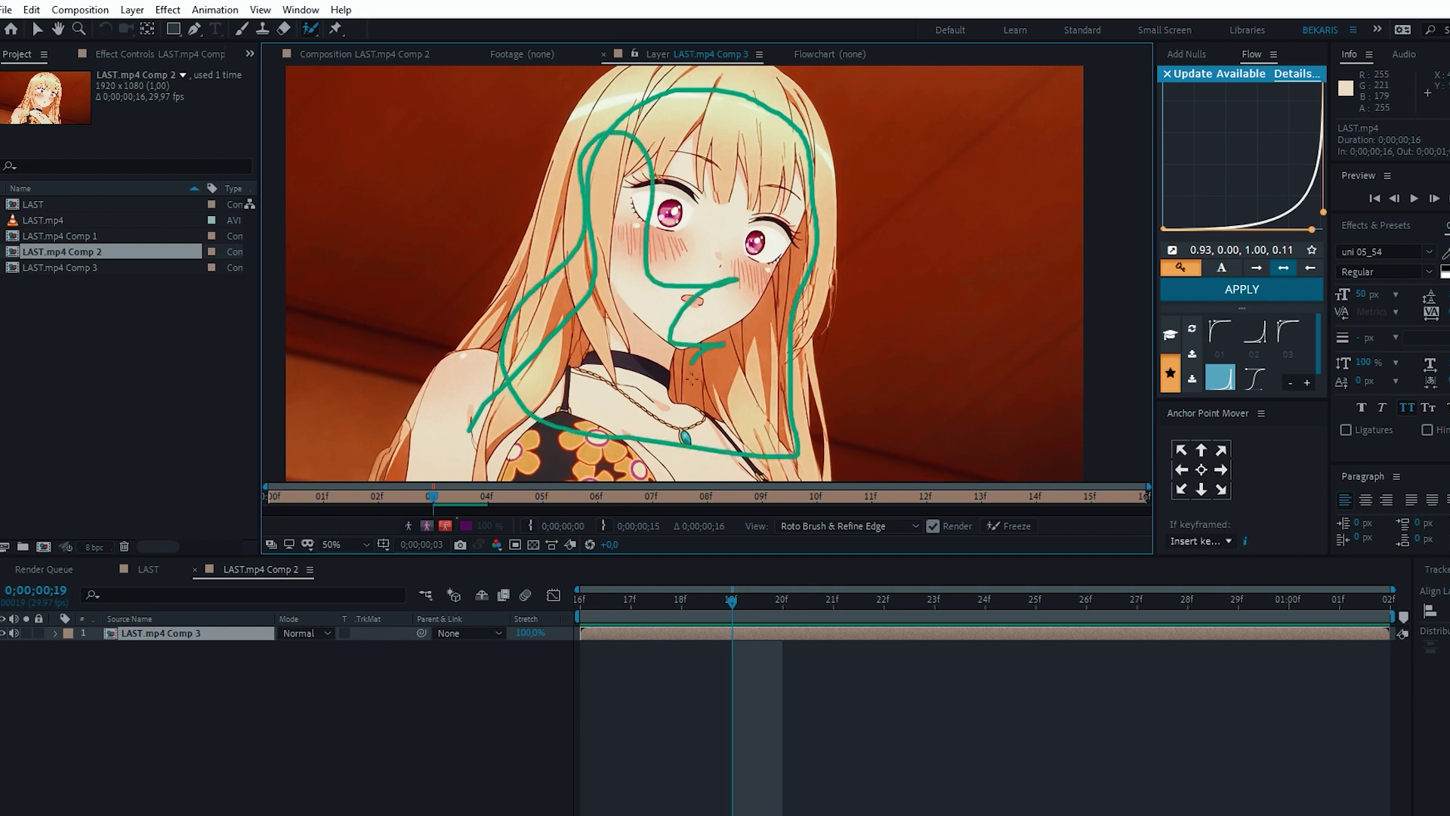
drag(716, 399, 688, 383)
scroll(689, 384, down, 2)
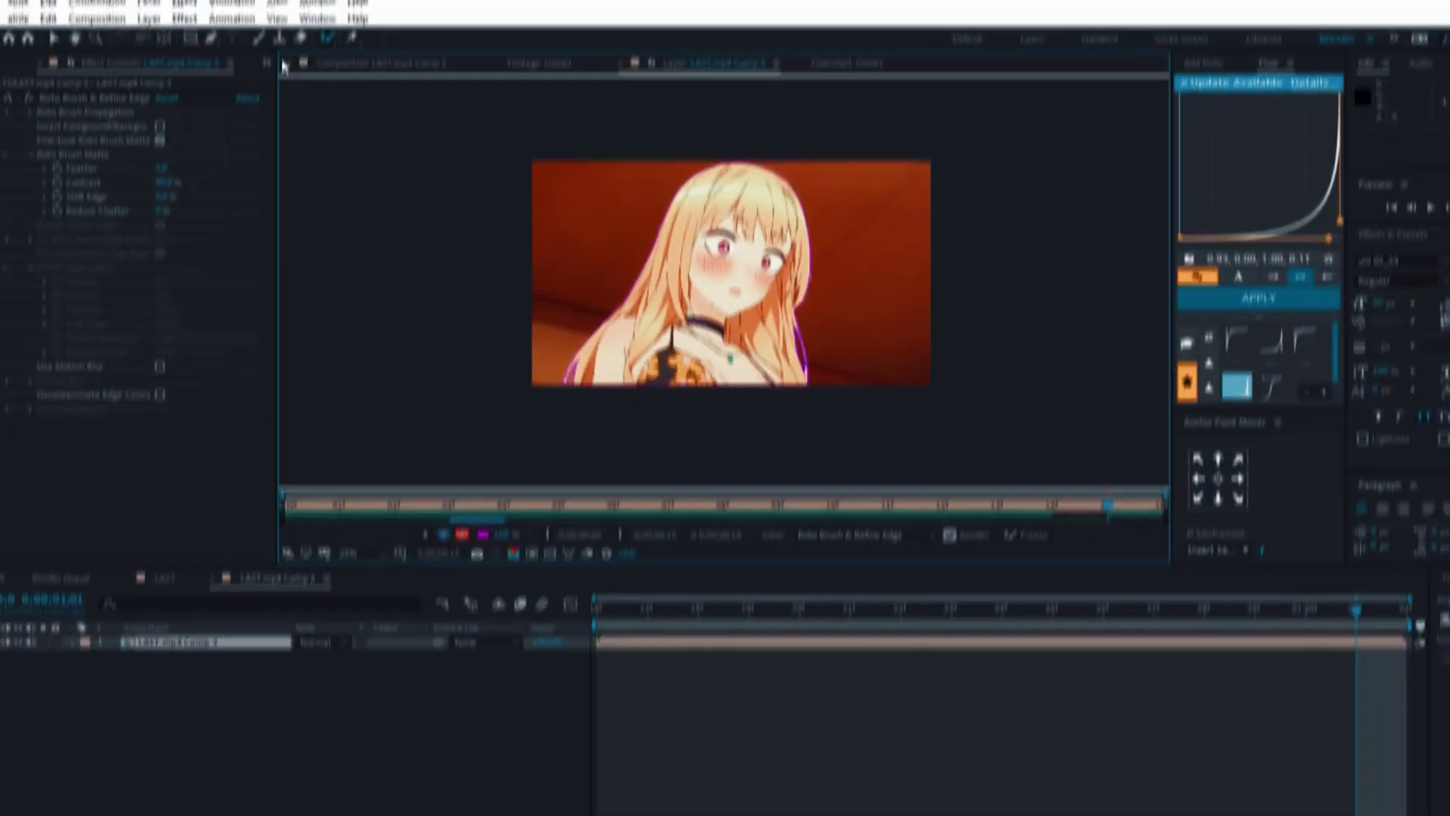
Return to the LAST.mp4 Comp 2 composition, duplicate the rotoscoped layer and remove all effects from the lower copy
click(328, 56)
key(space)
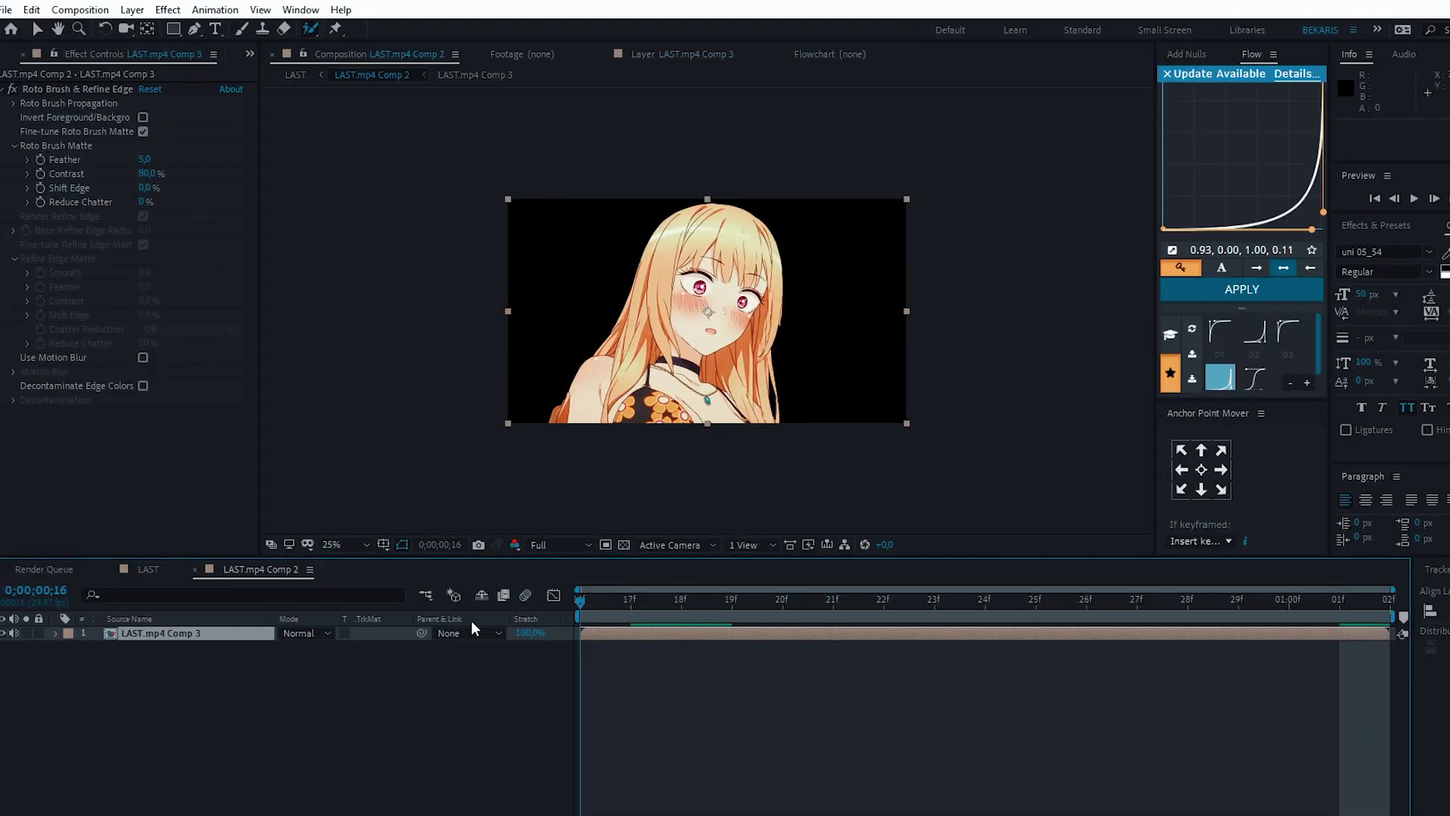
key(space)
key(ctrl+d)
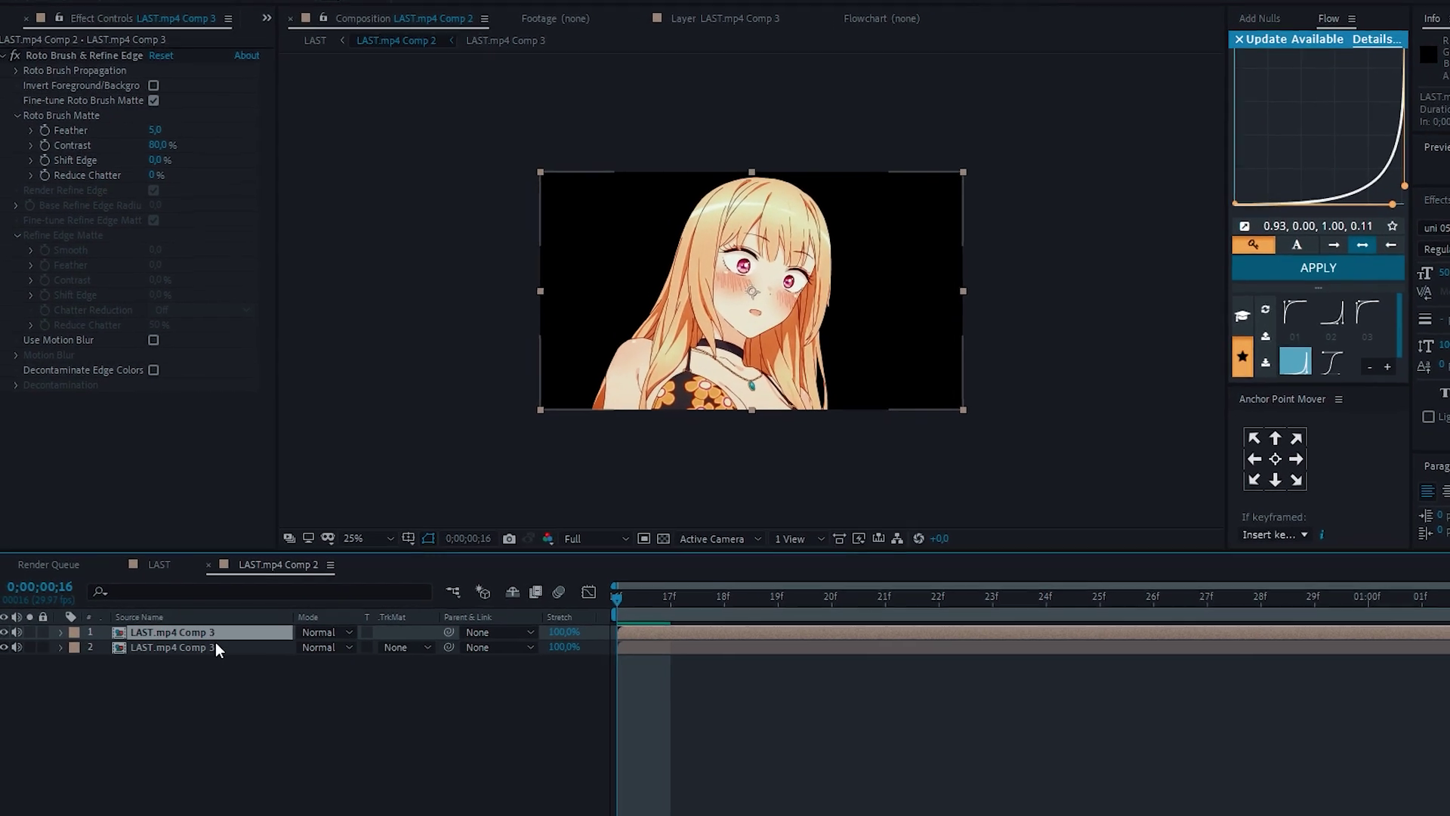
click(201, 646)
click(70, 90)
key(ctrl+shift+e)
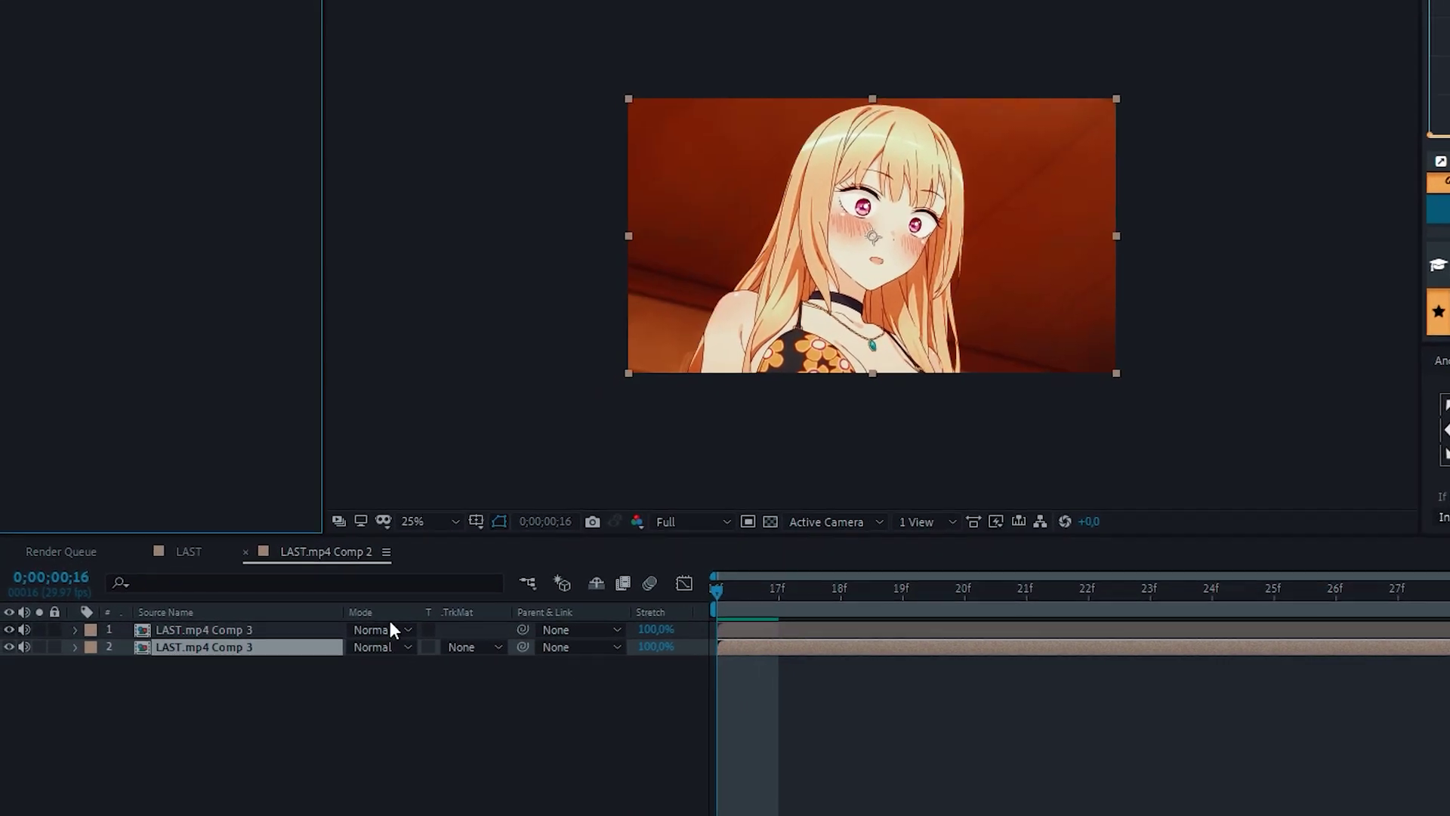
Duplicate the rotoscoped cutout layer again and hide the topmost copy
click(226, 630)
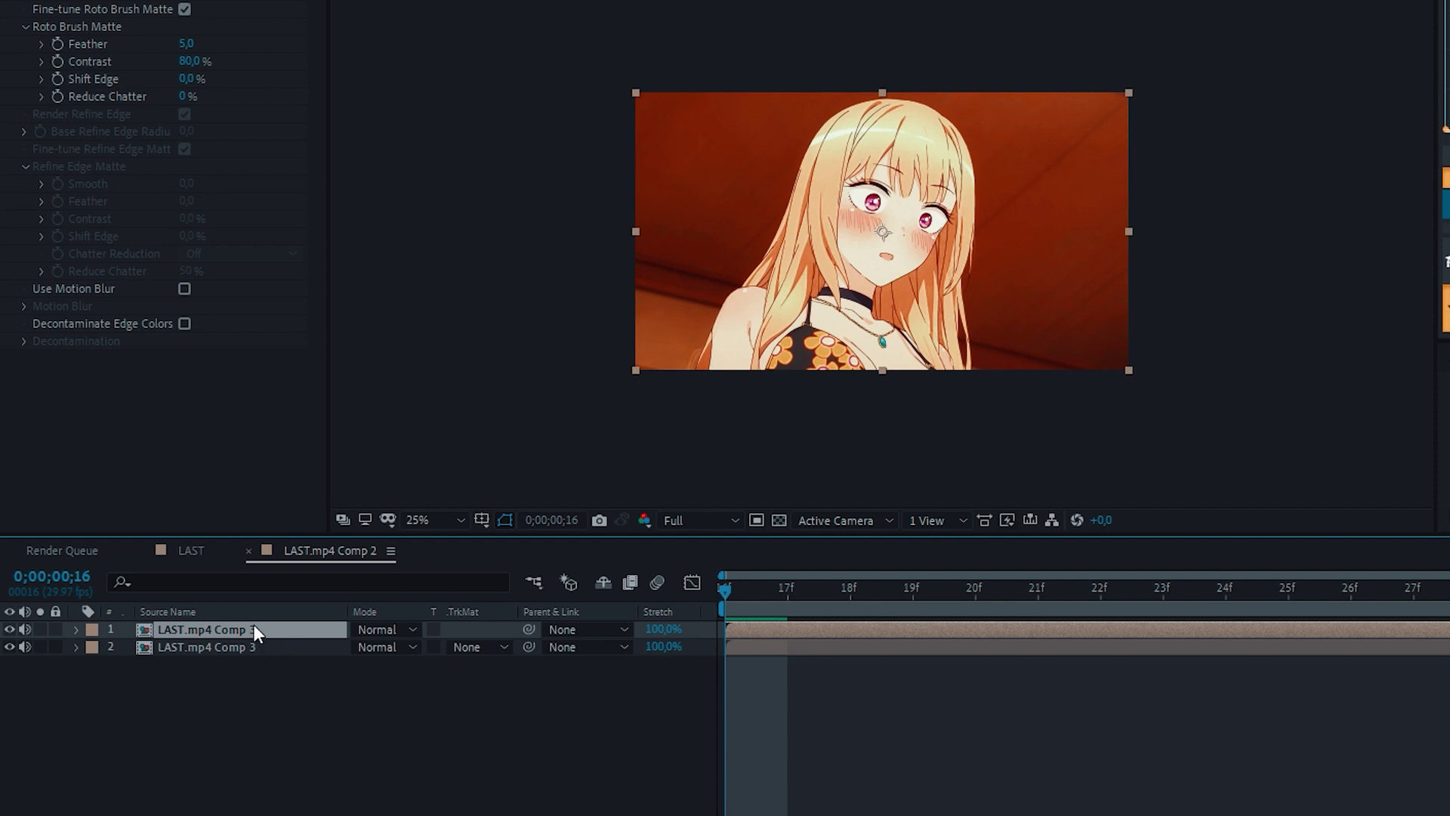
key(ctrl+d)
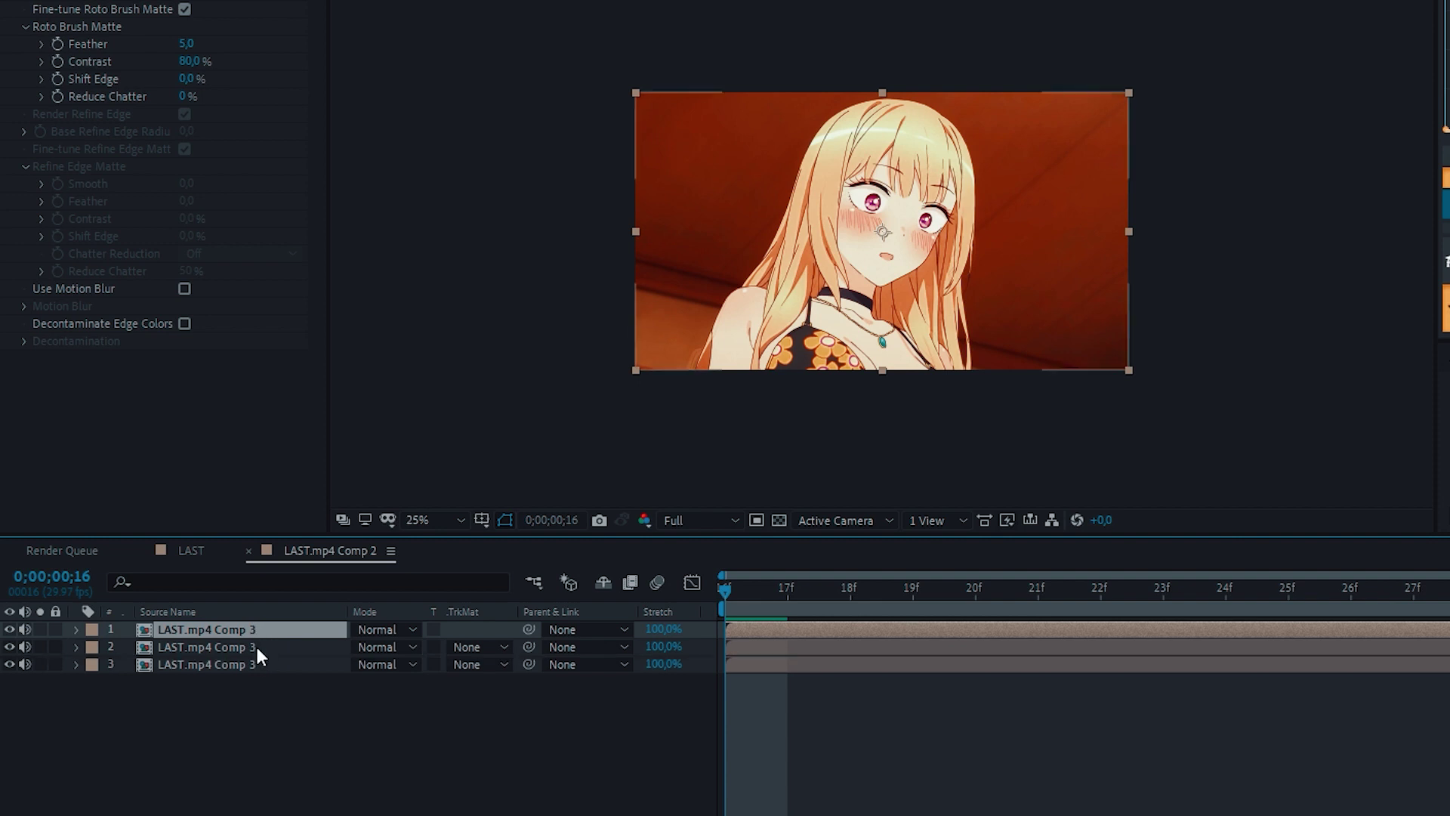
click(256, 648)
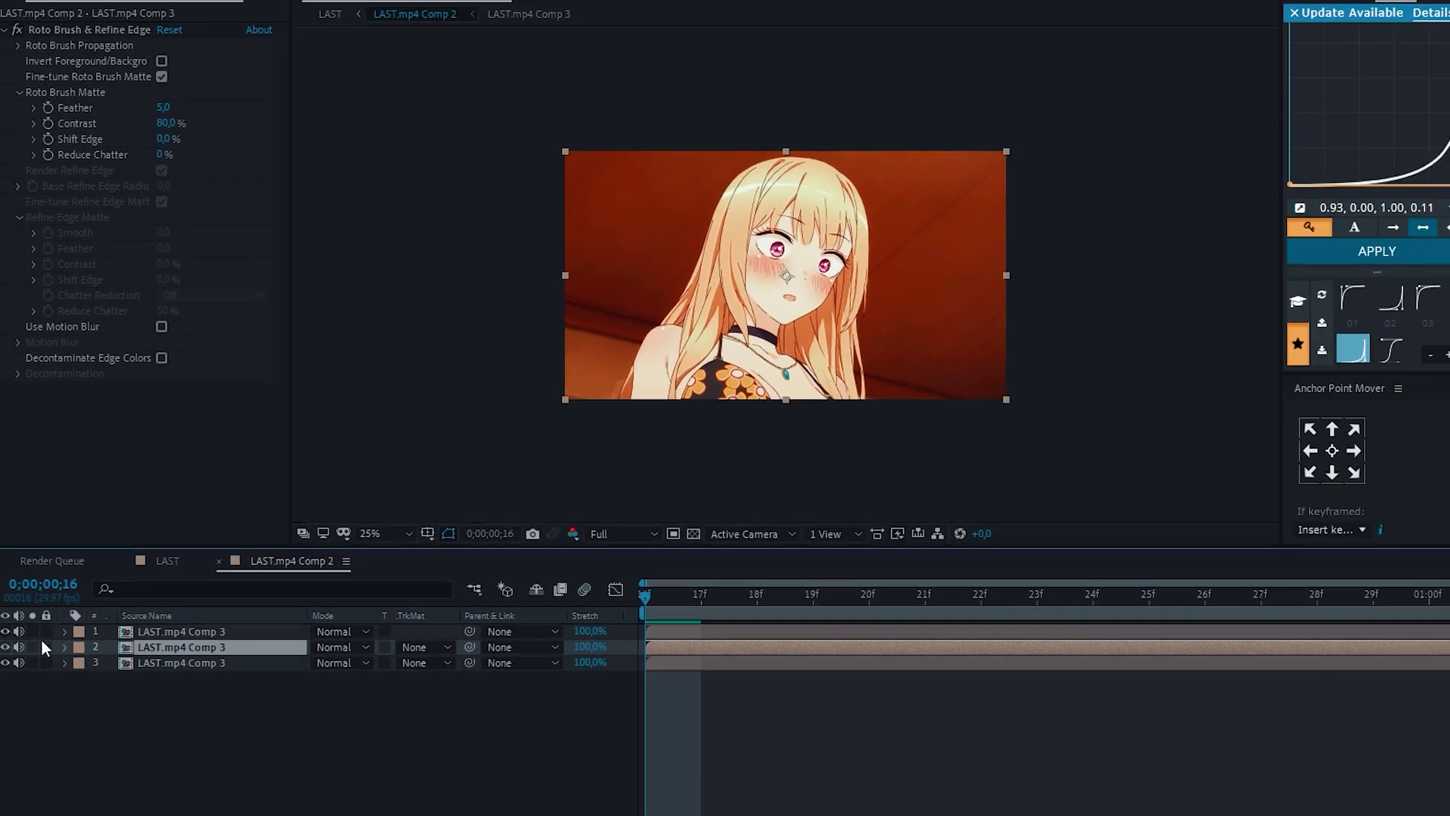
click(5, 631)
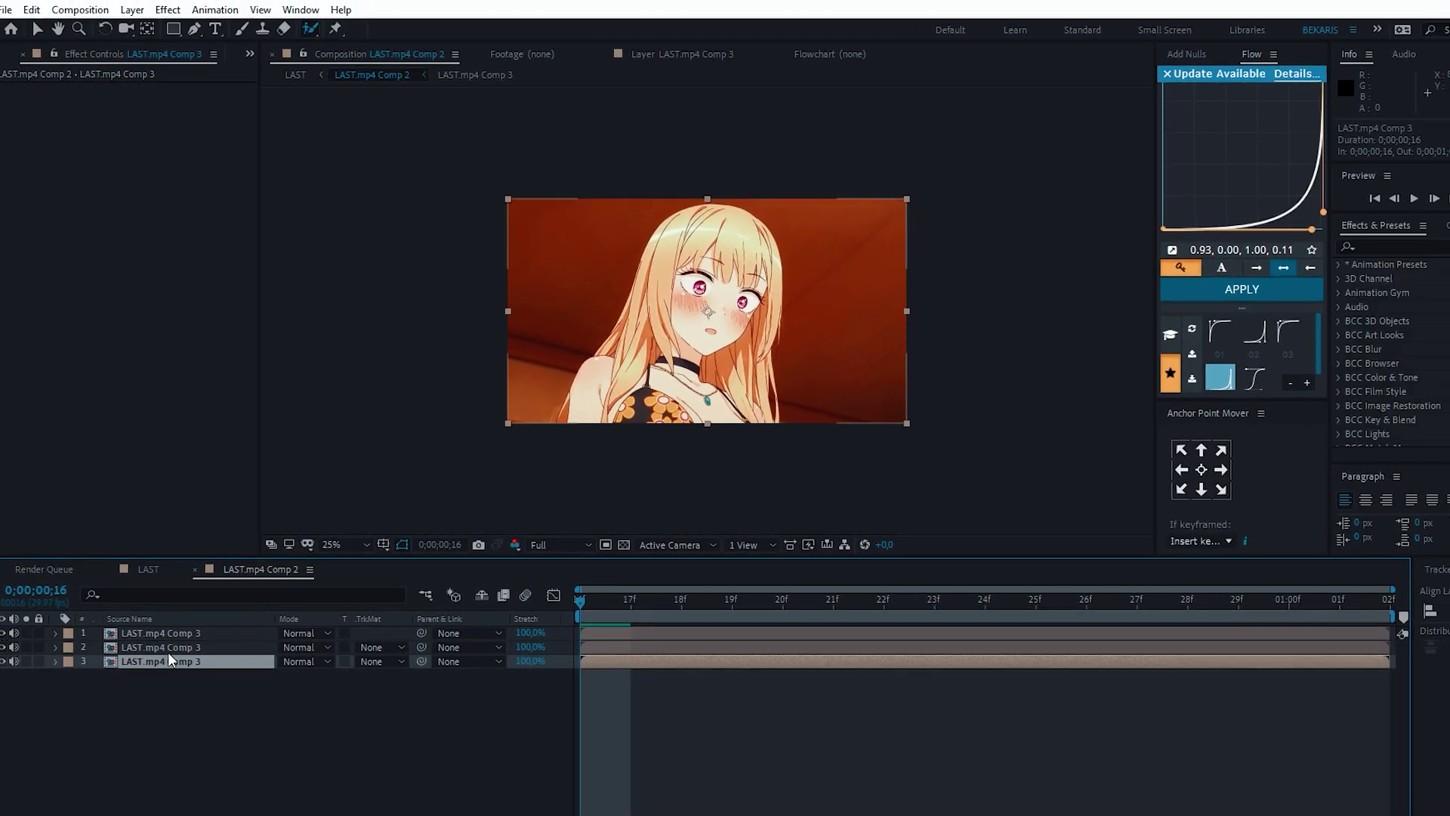
key(ctrl+Up)
key(ctrl+Up)
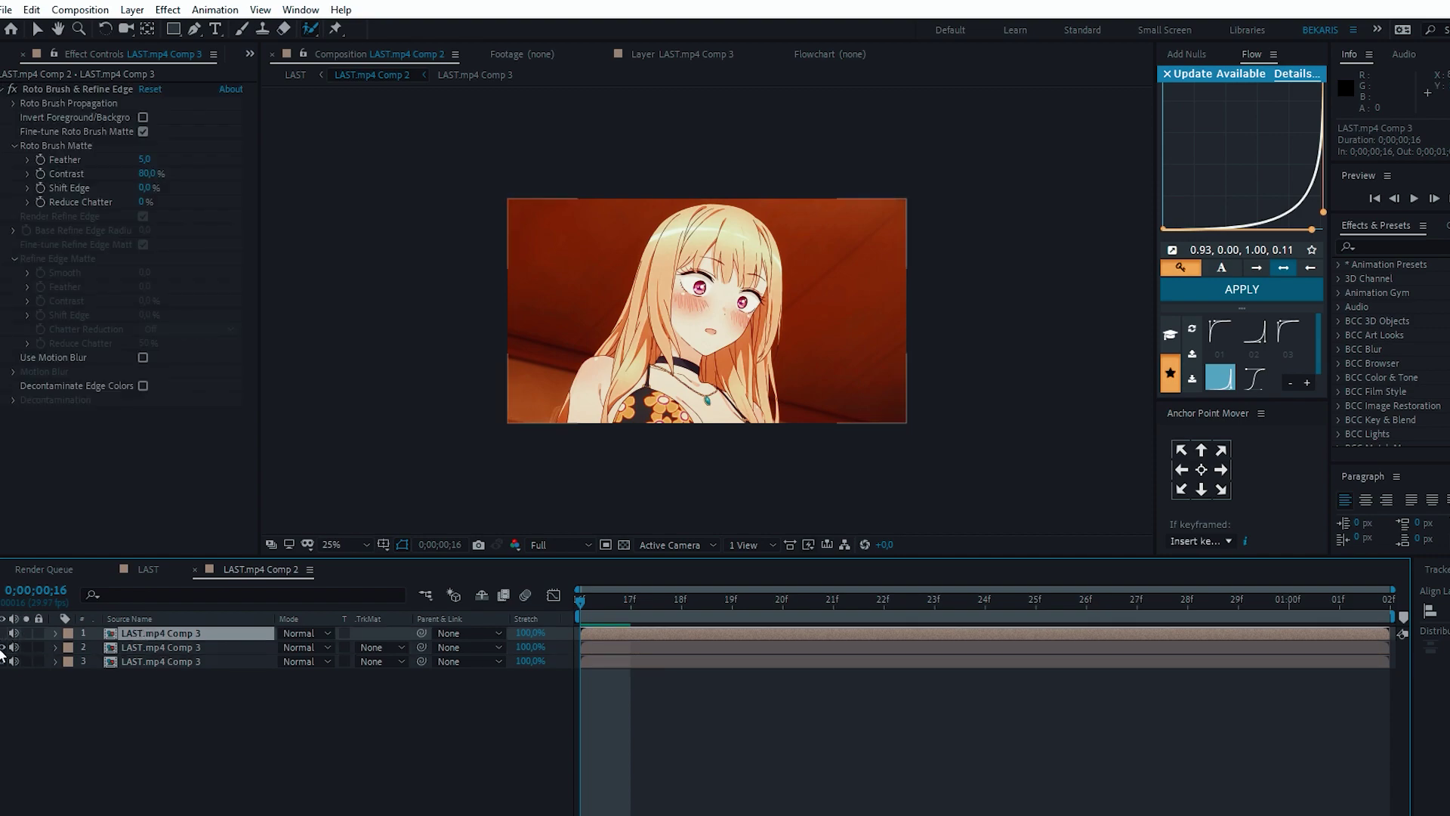
Apply the Fill effect to the middle cutout layer and set its color to white (FFFFFF)
click(163, 647)
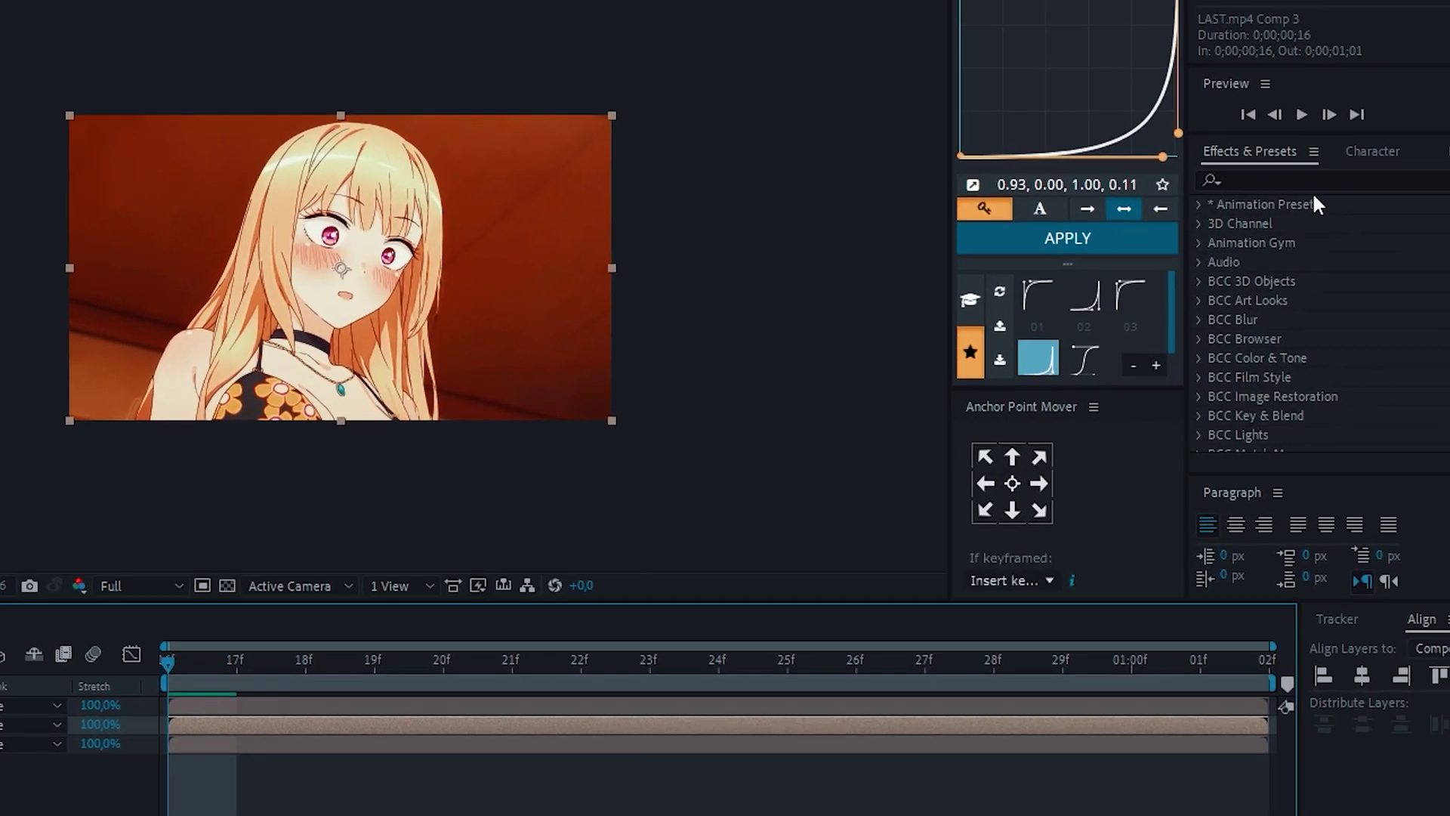
click(1421, 246)
text(fill)
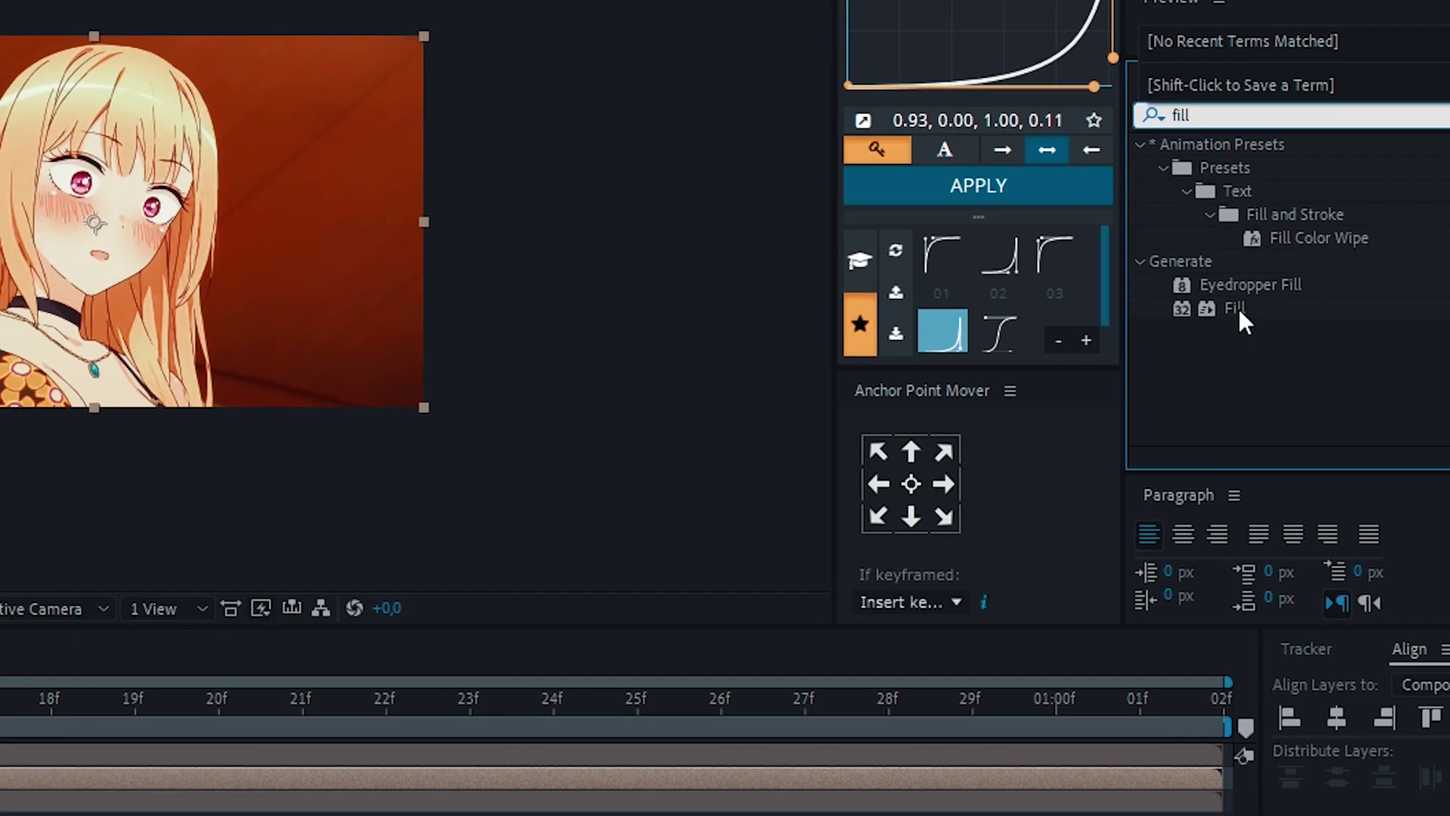
drag(1187, 320, 264, 570)
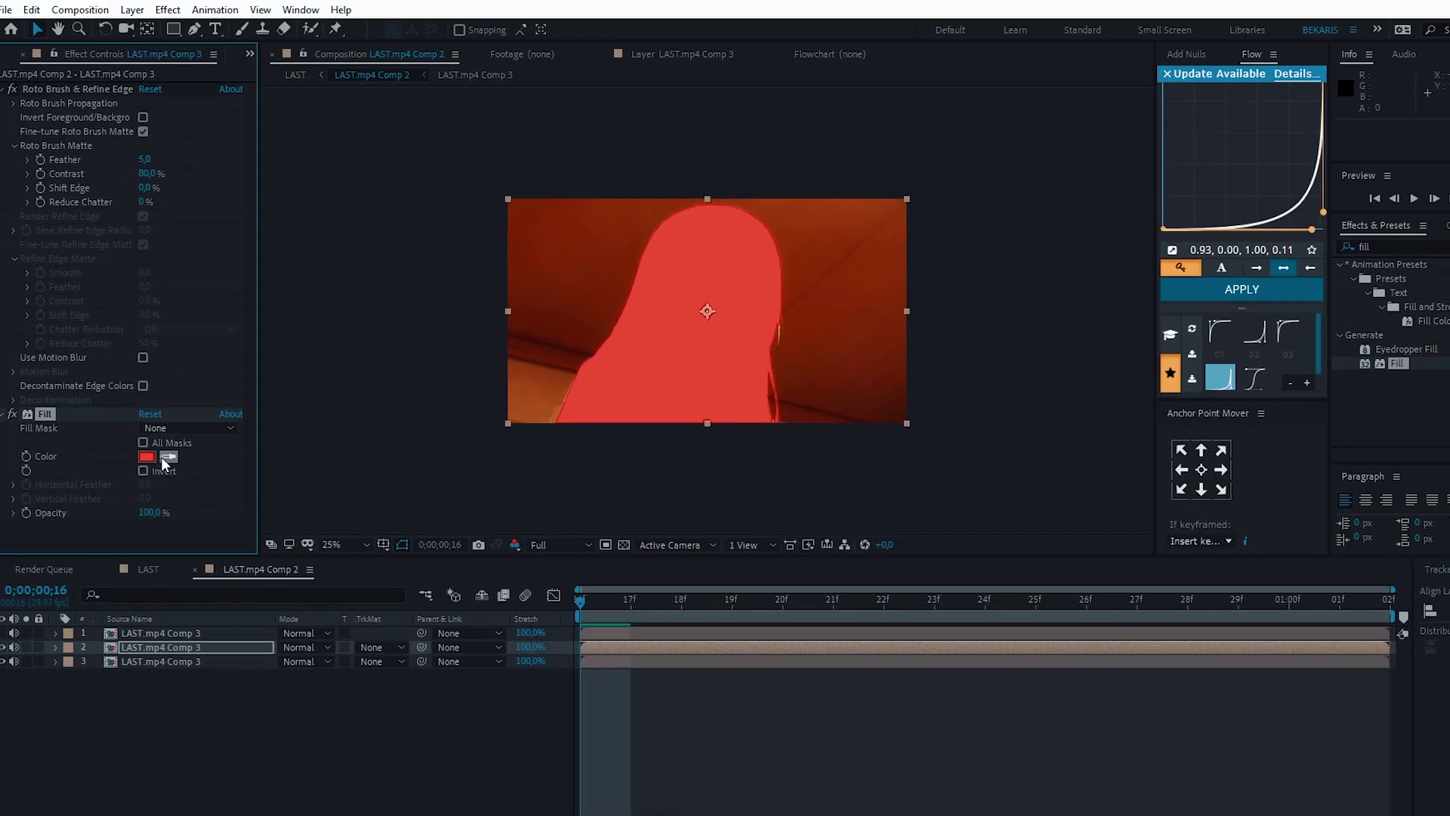
click(145, 457)
drag(483, 601, 457, 554)
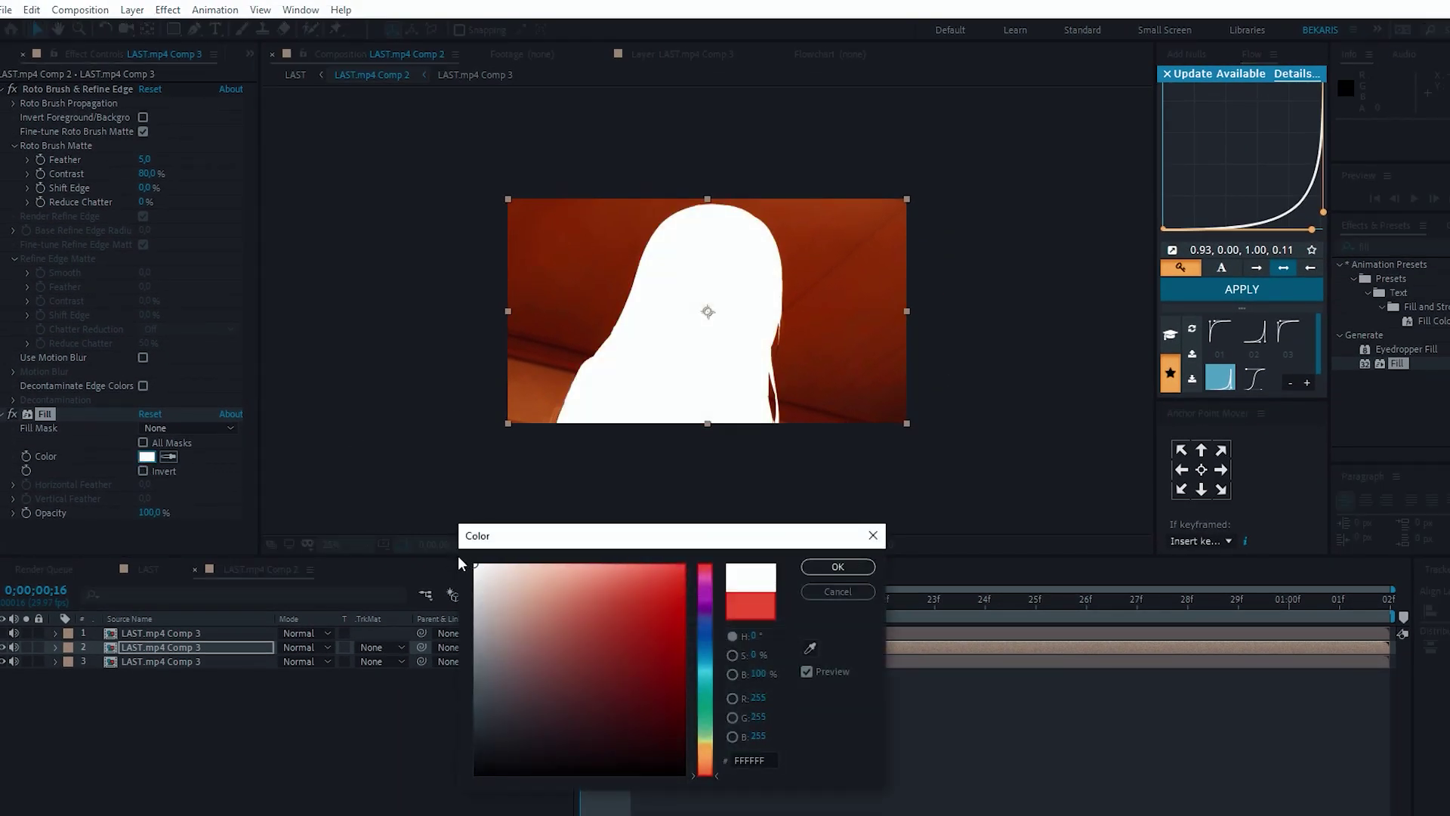
click(823, 568)
Find the Venetian Blinds transition effect and apply it to the white-filled middle layer
click(182, 650)
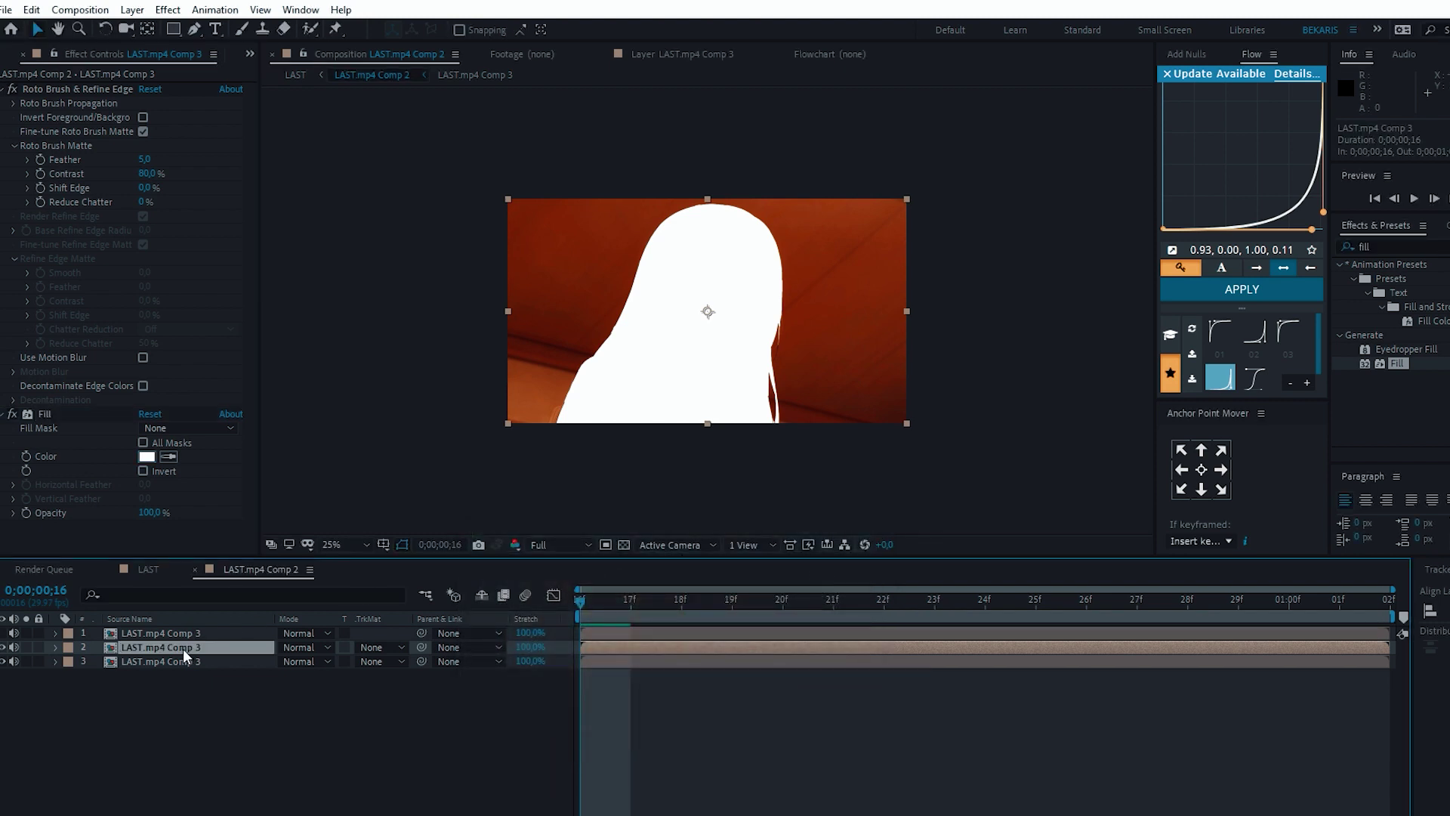
click(1428, 246)
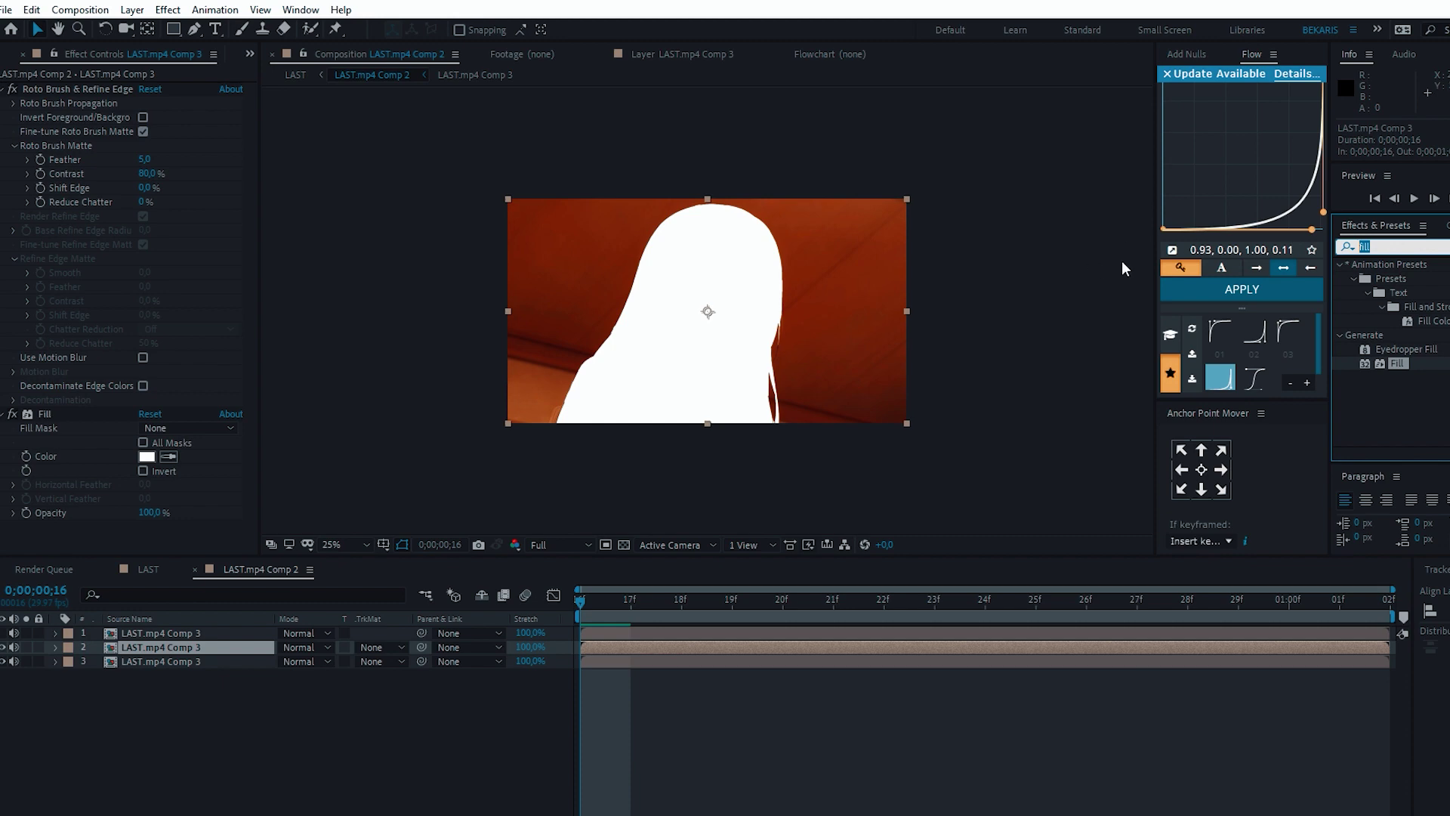
text(ve)
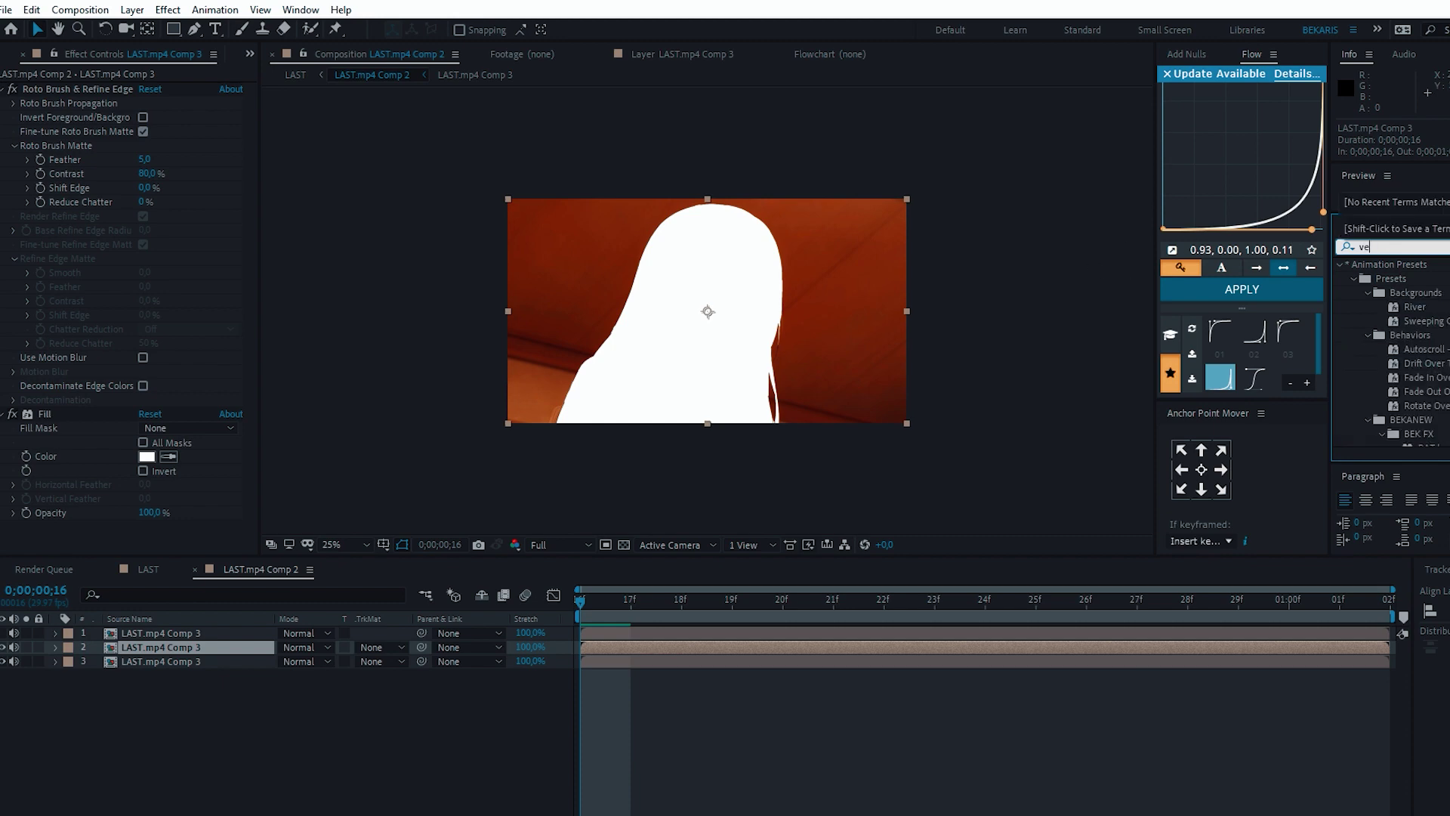
text(ne)
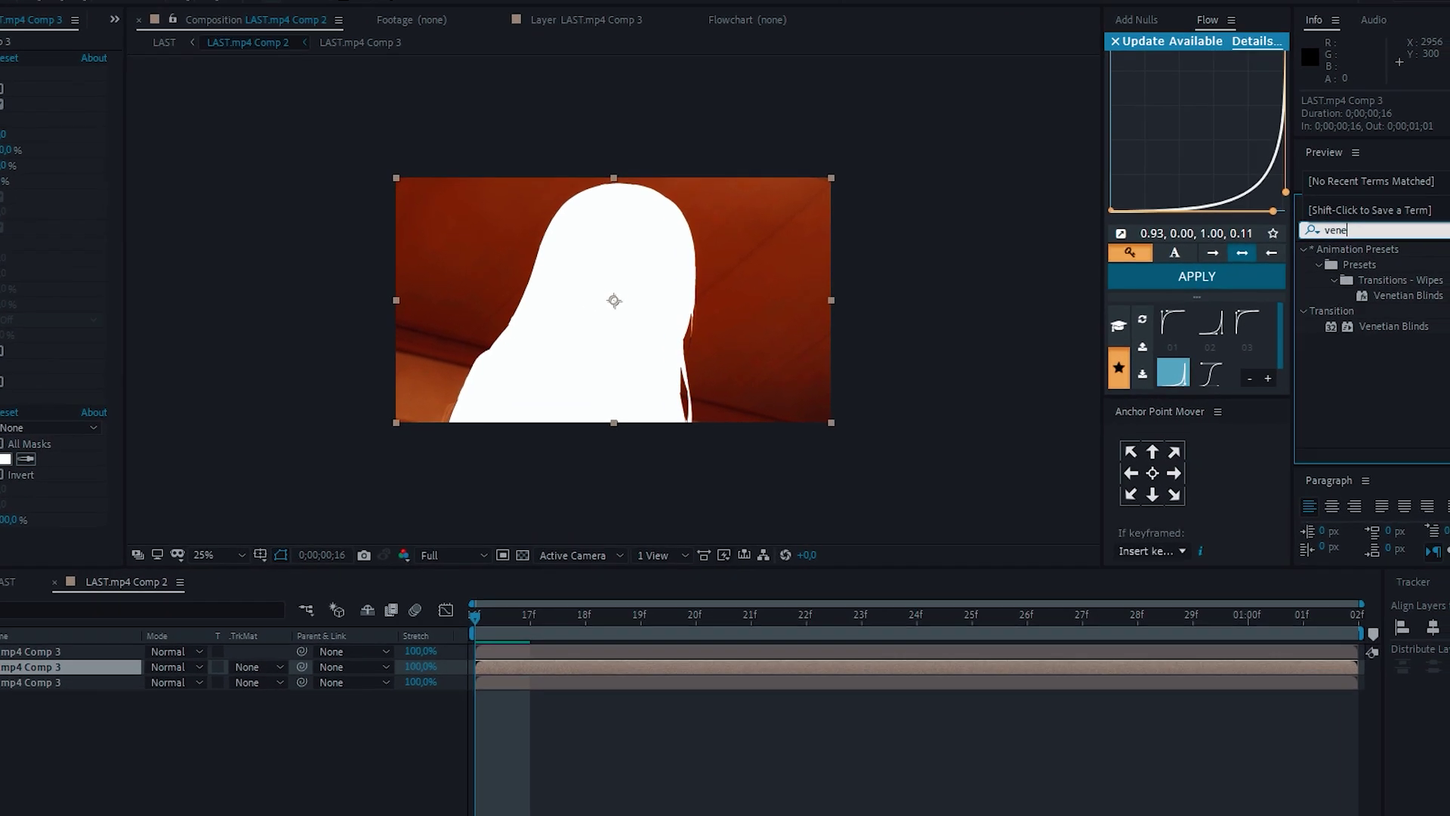
text(tian)
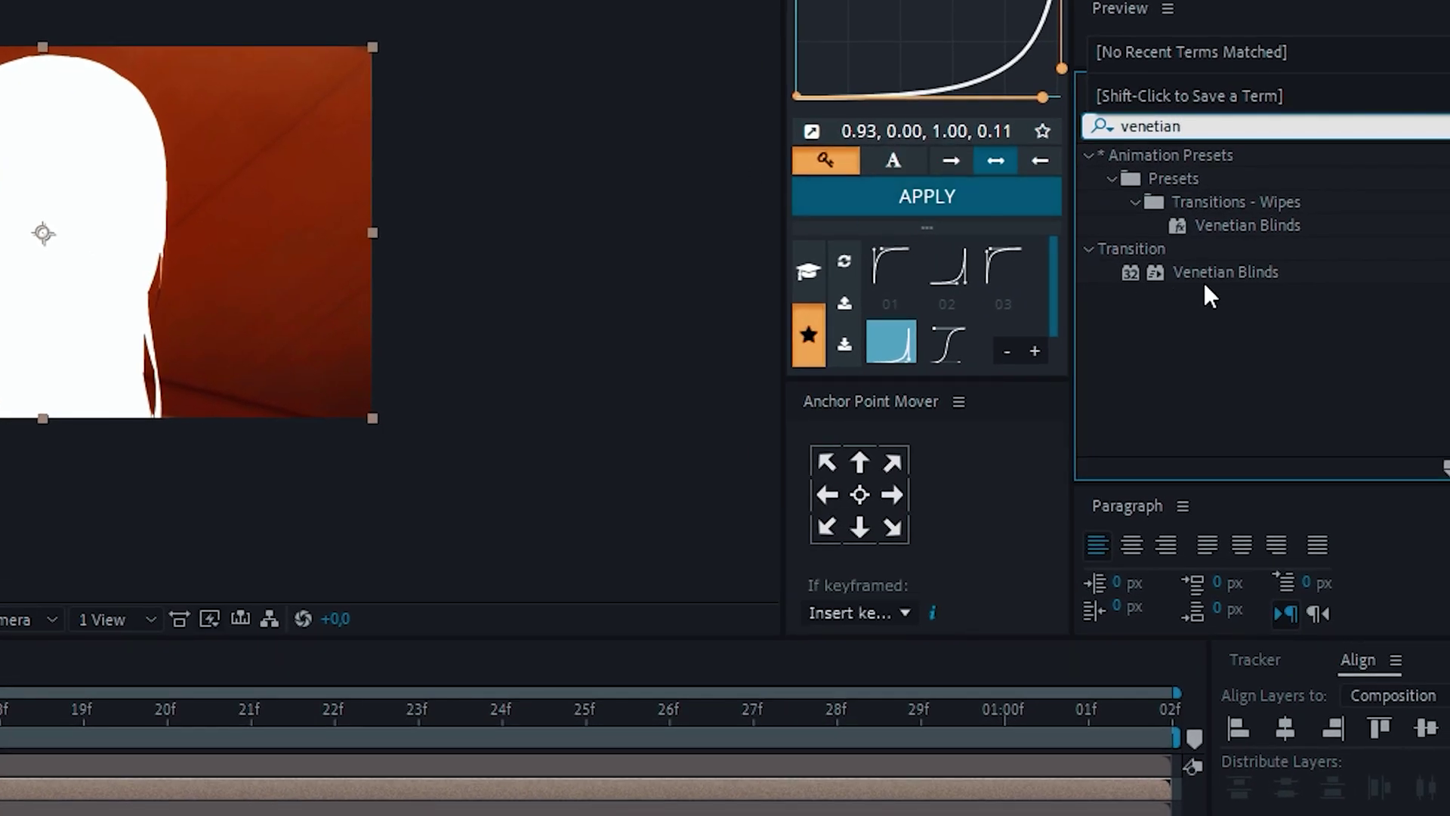
drag(1231, 276, 232, 571)
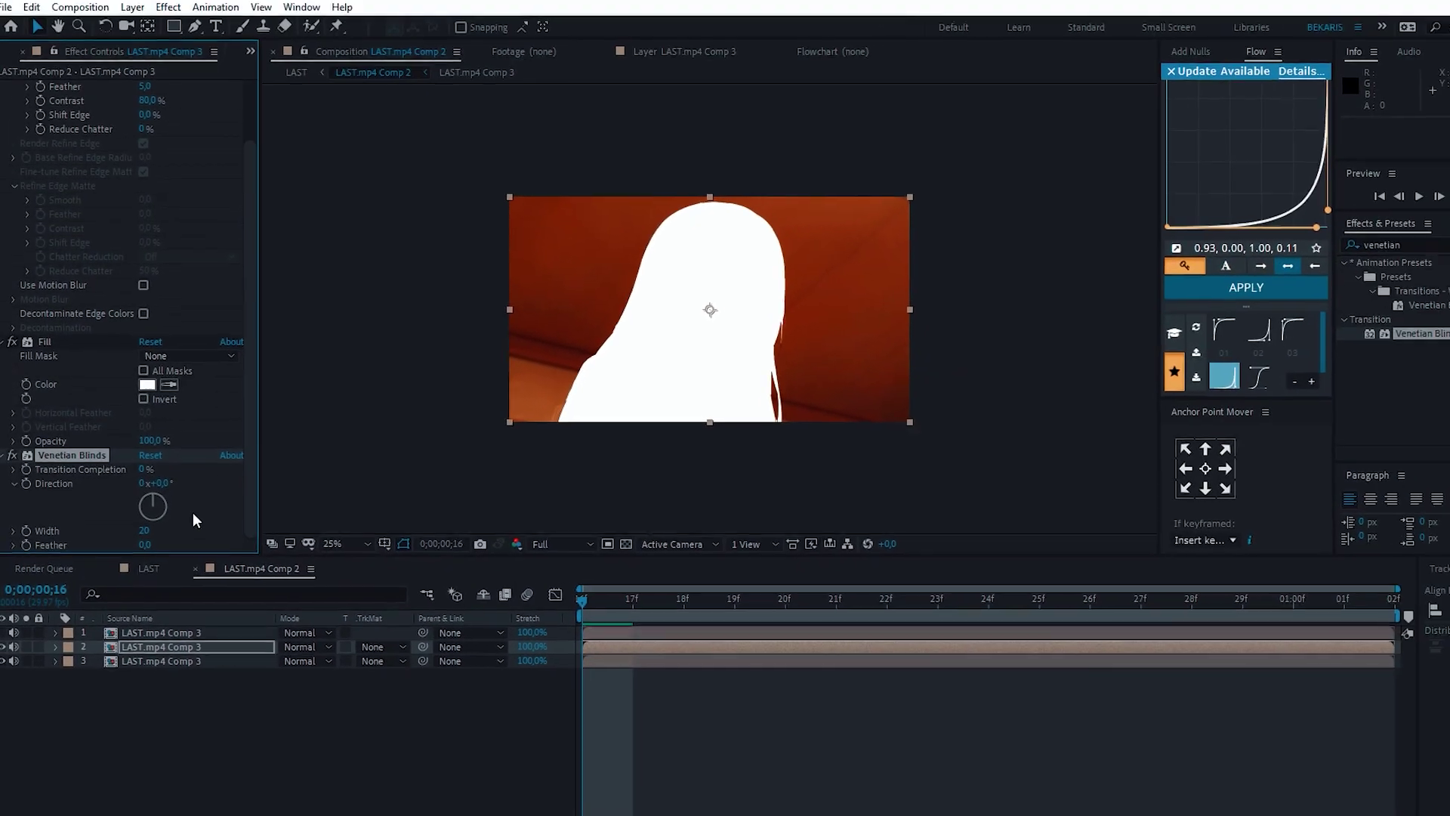
Set Venetian Blinds to 54% transition completion, 60° direction and width 74, and hide the bottom background layer
drag(157, 505, 183, 468)
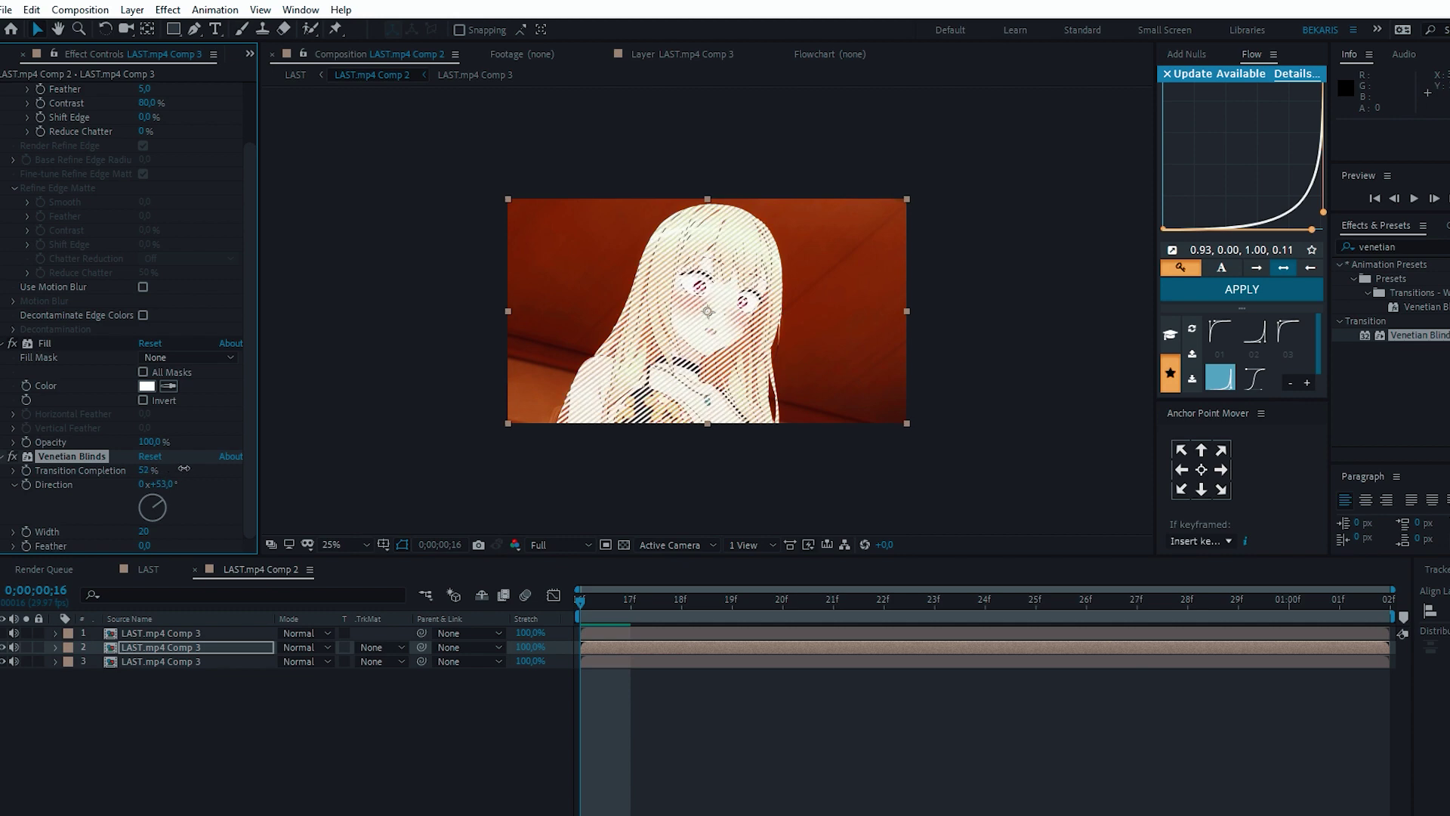
click(4, 662)
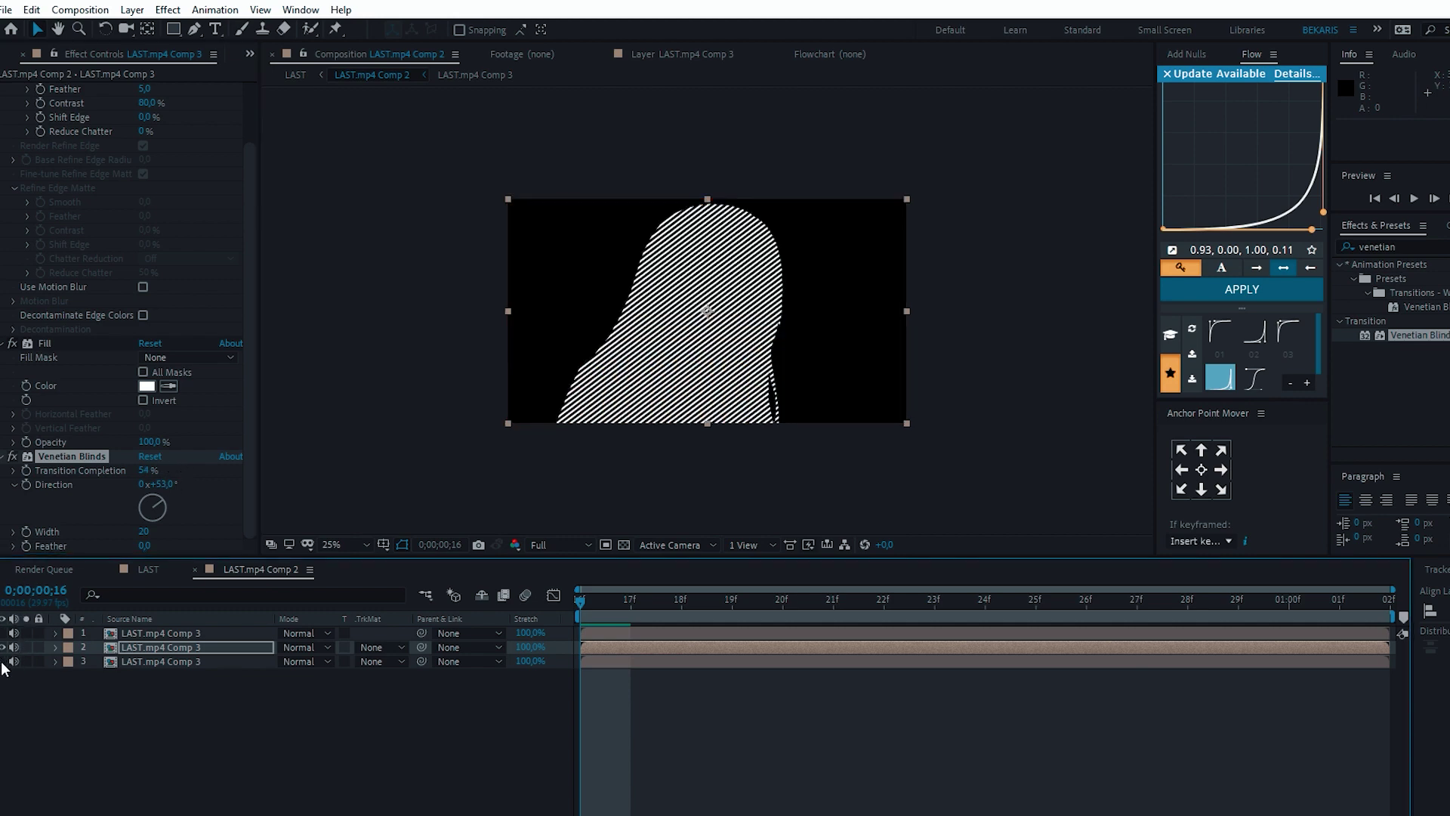
drag(161, 508, 185, 526)
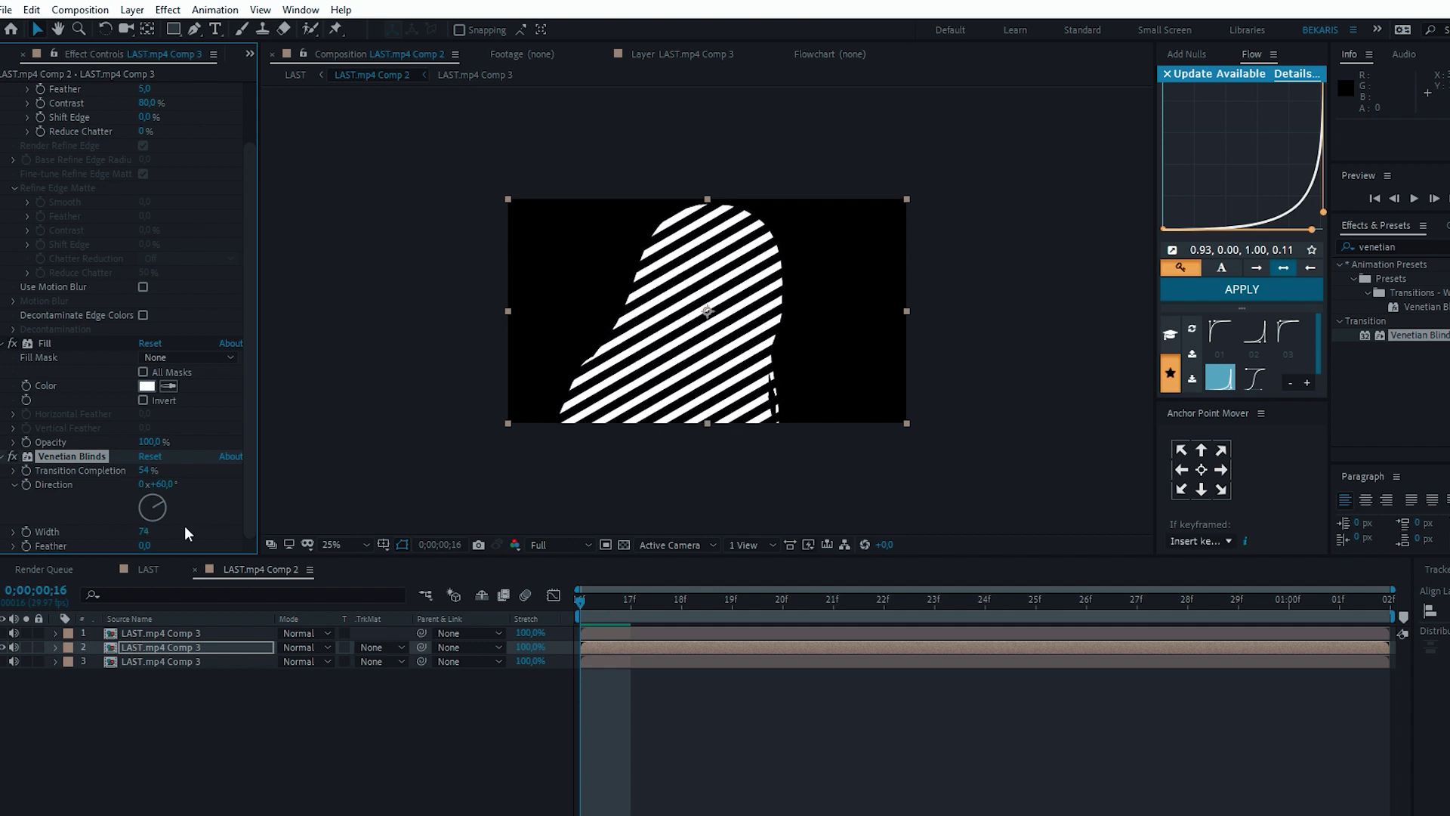
scroll(678, 300, up, 2)
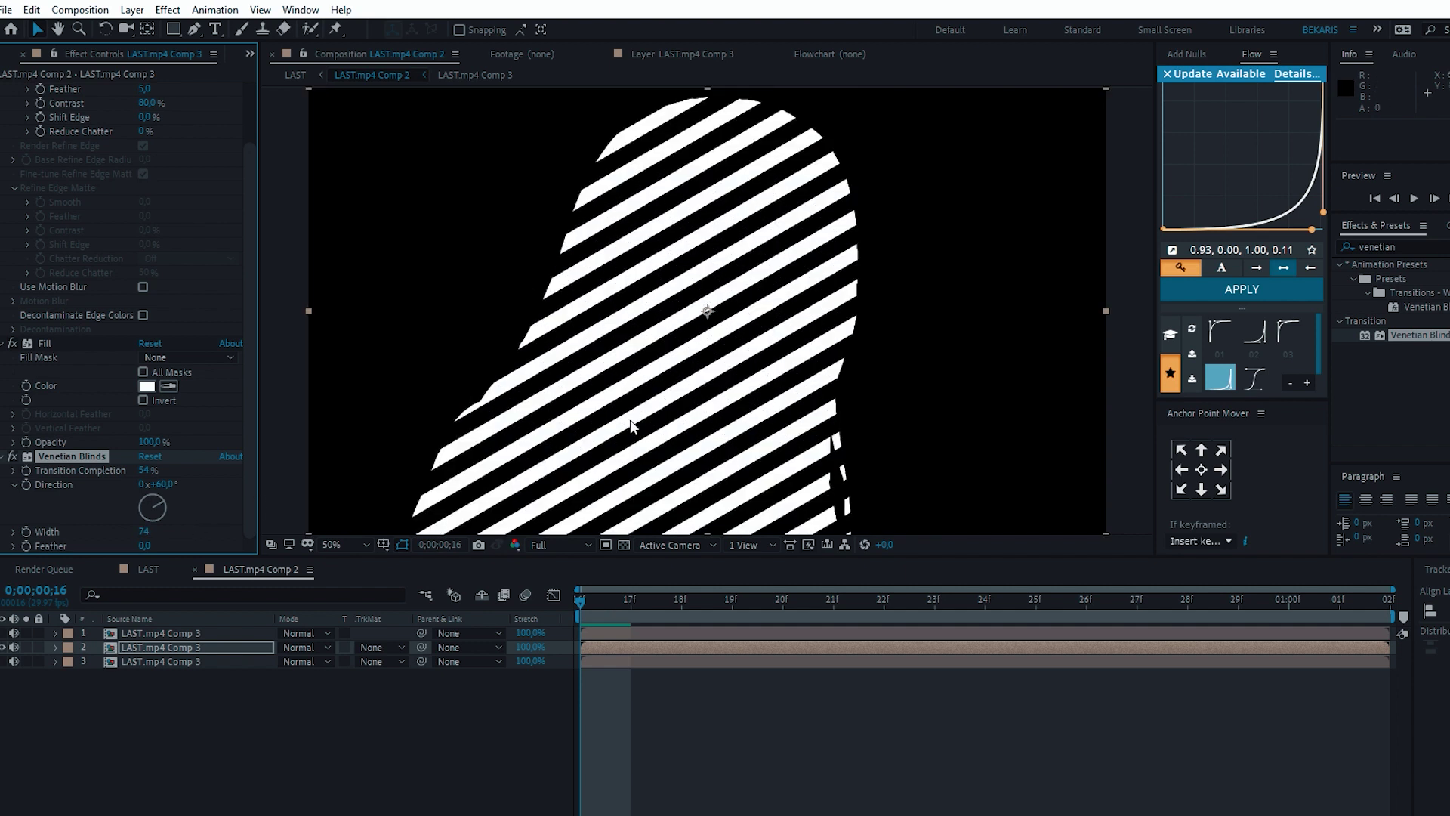
Scale the striped middle layer to 125% and show the top cutout layer over it
click(3, 647)
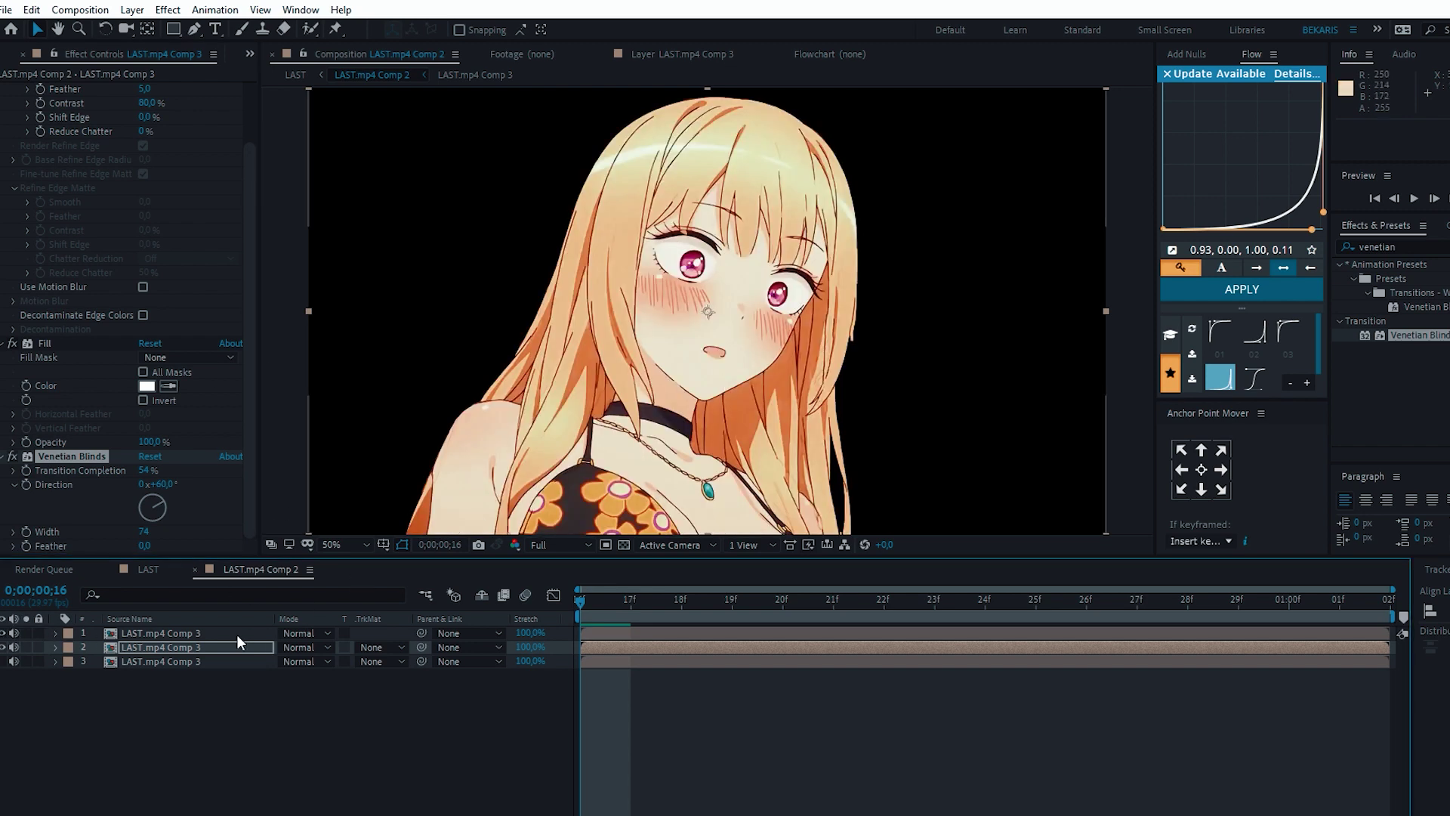
click(6, 647)
click(142, 647)
key(s)
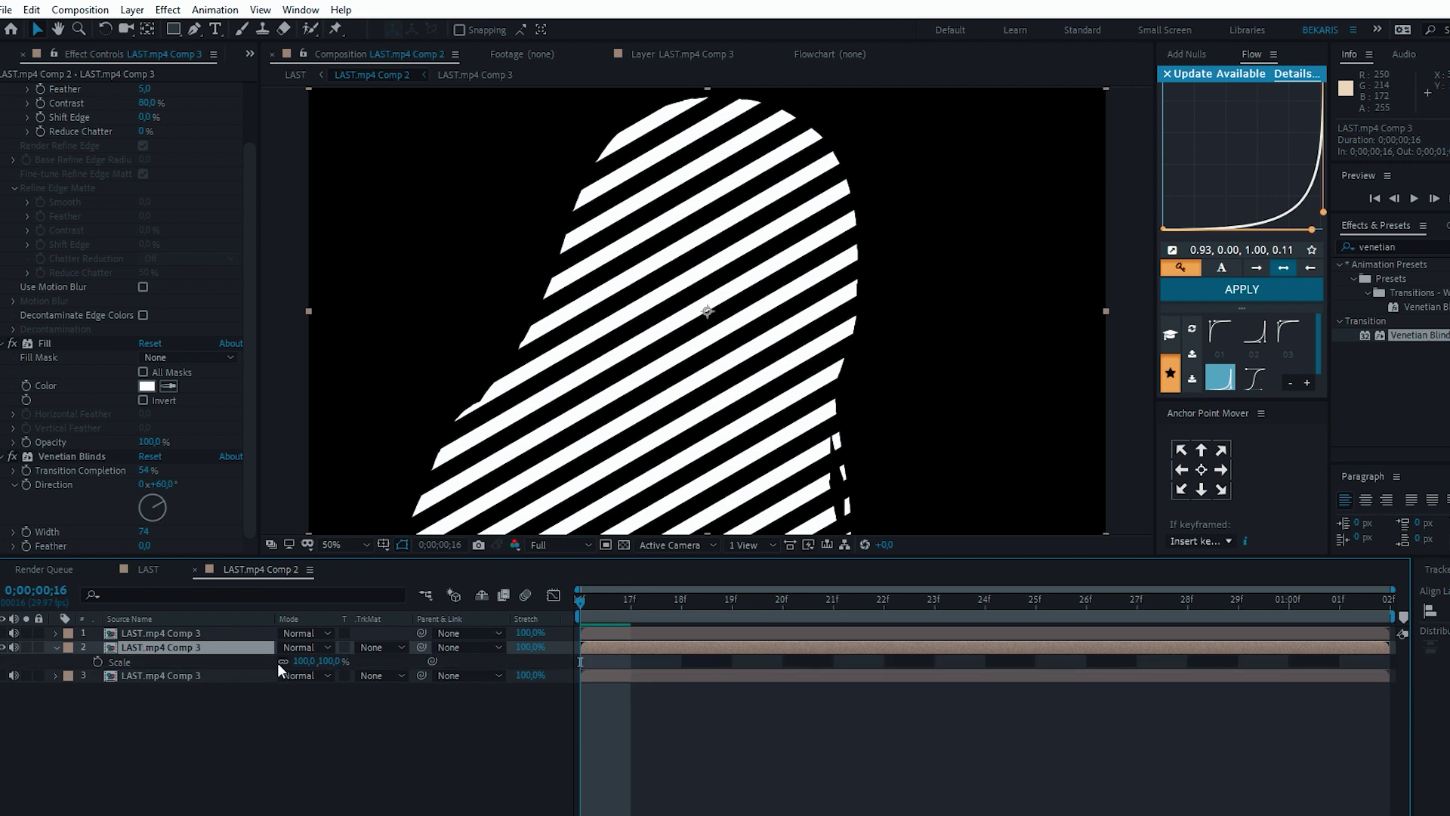
text(125)
key(Return)
key(comma)
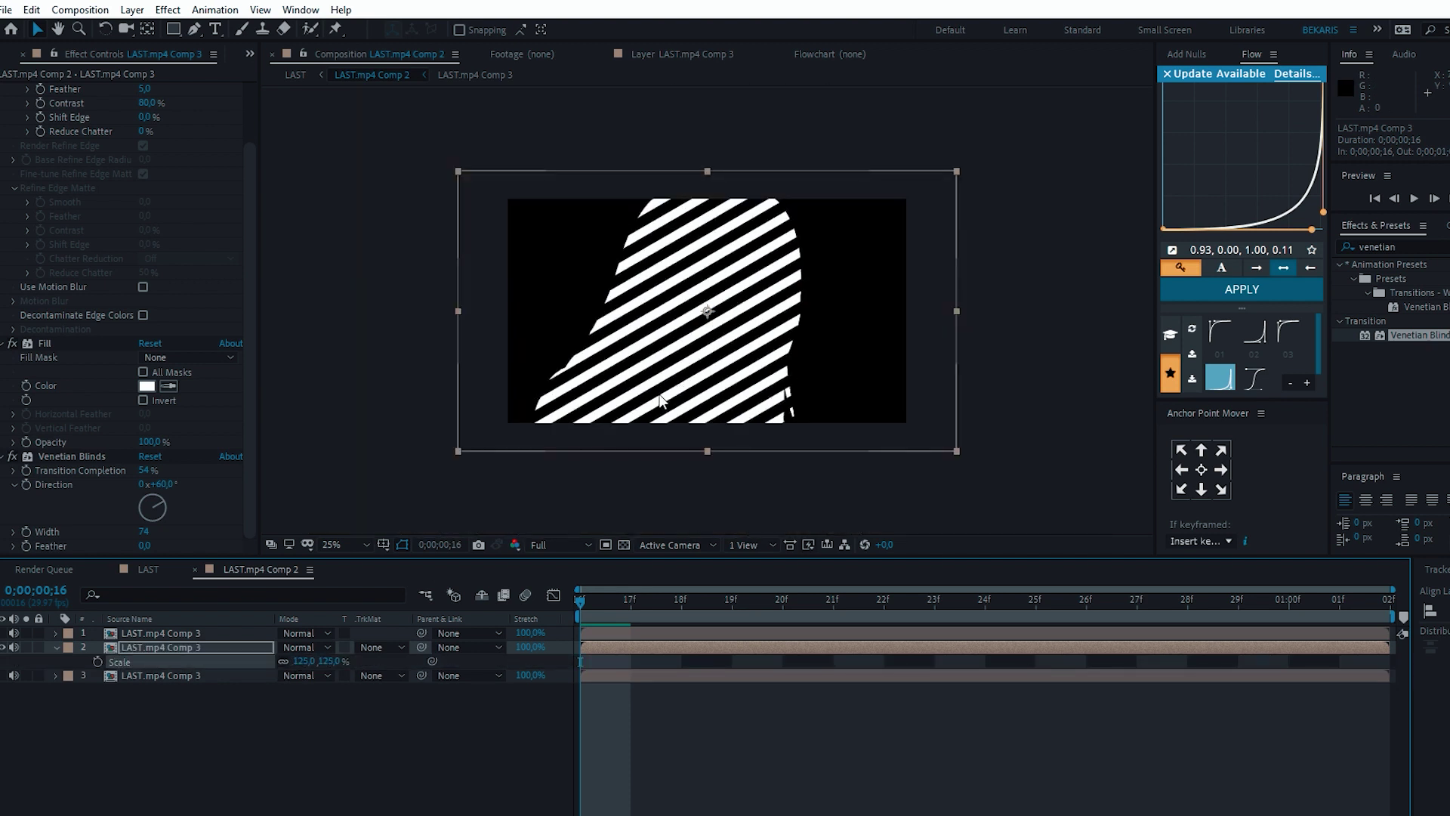
click(4, 633)
key(period)
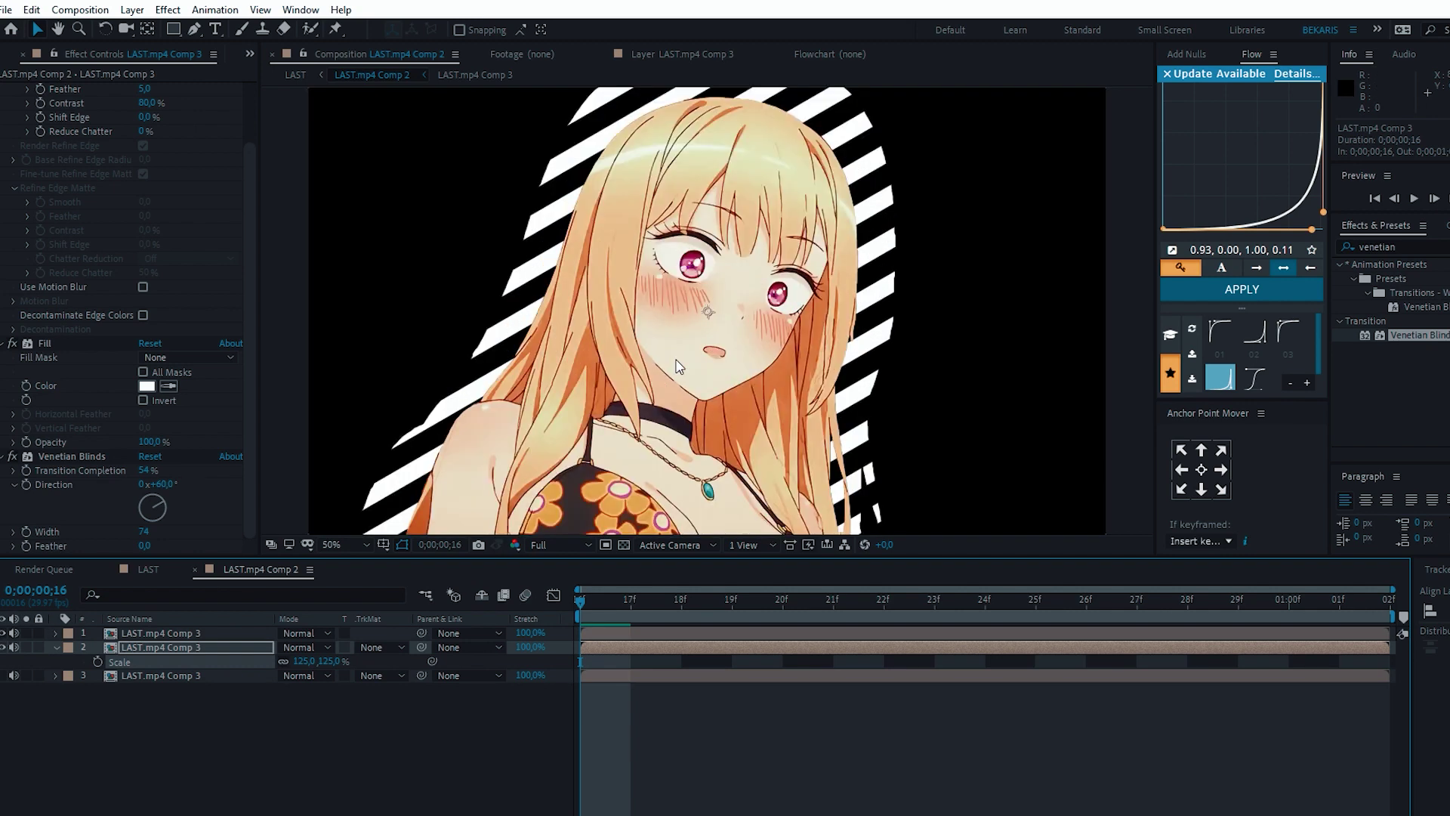
Reduce the scale of the striped middle layer to 115%
drag(719, 350, 578, 502)
click(328, 661)
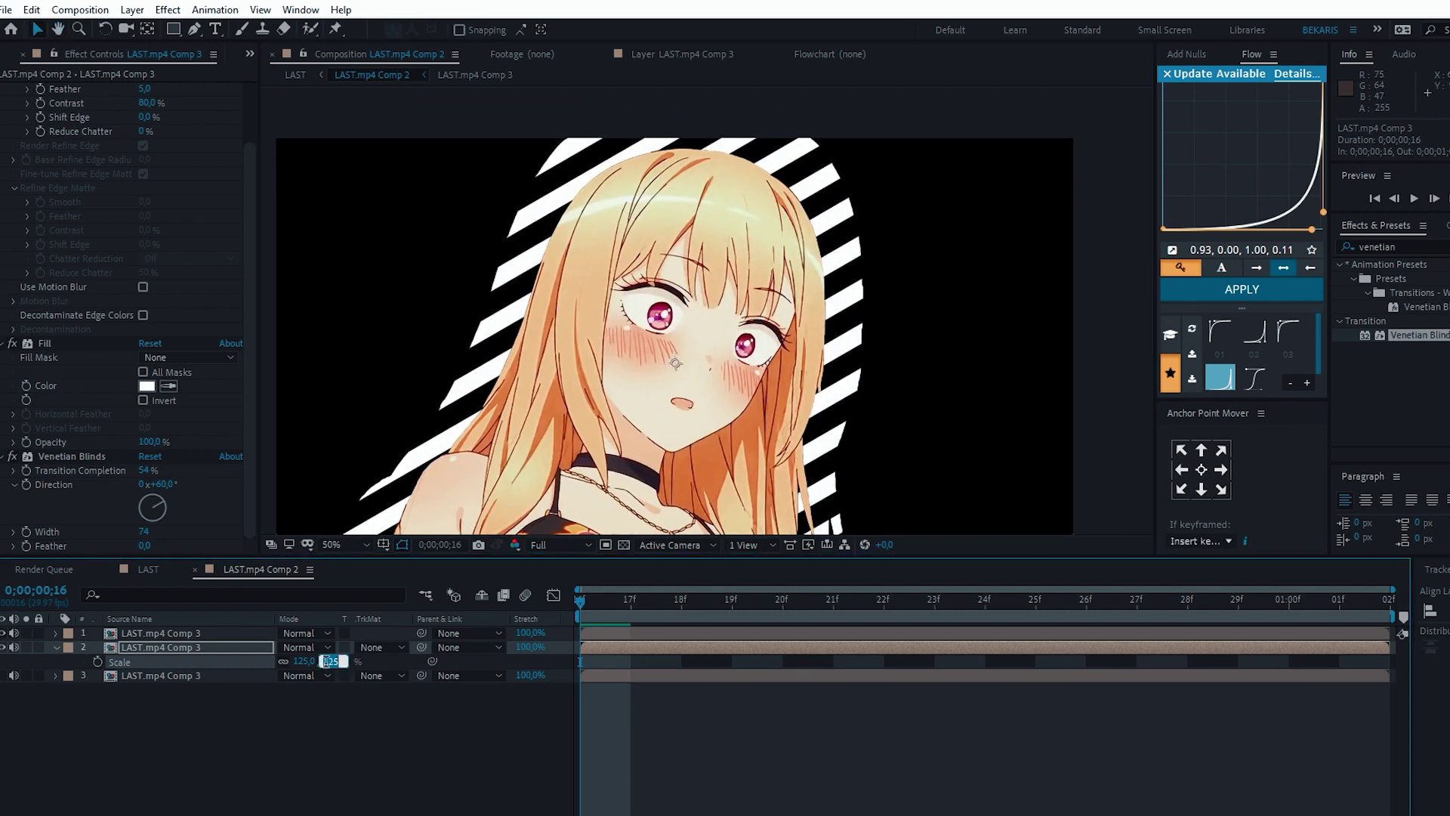
key(Return)
key(comma)
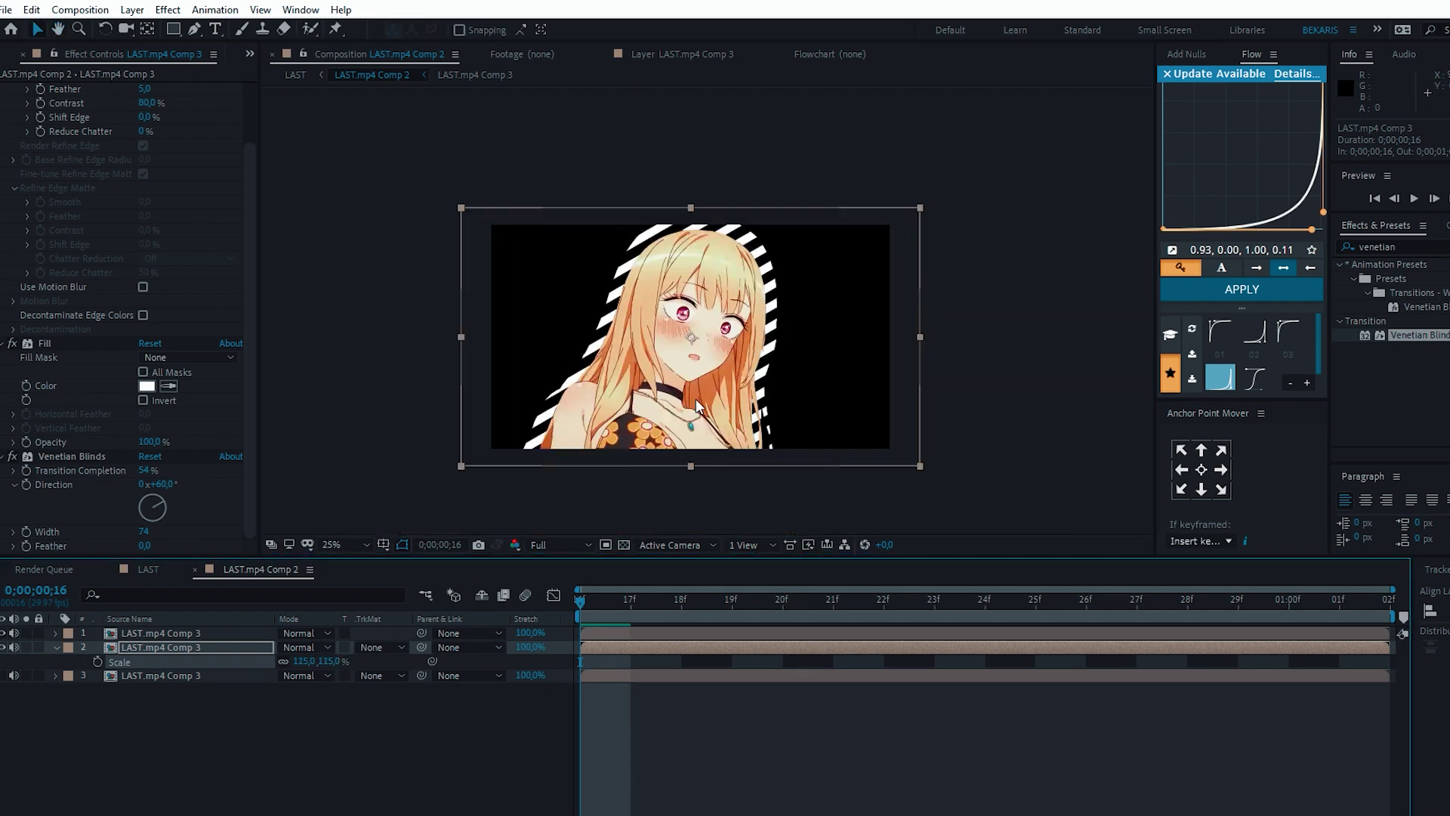
Find the Deep Glow effect and apply it to the striped middle layer
click(214, 650)
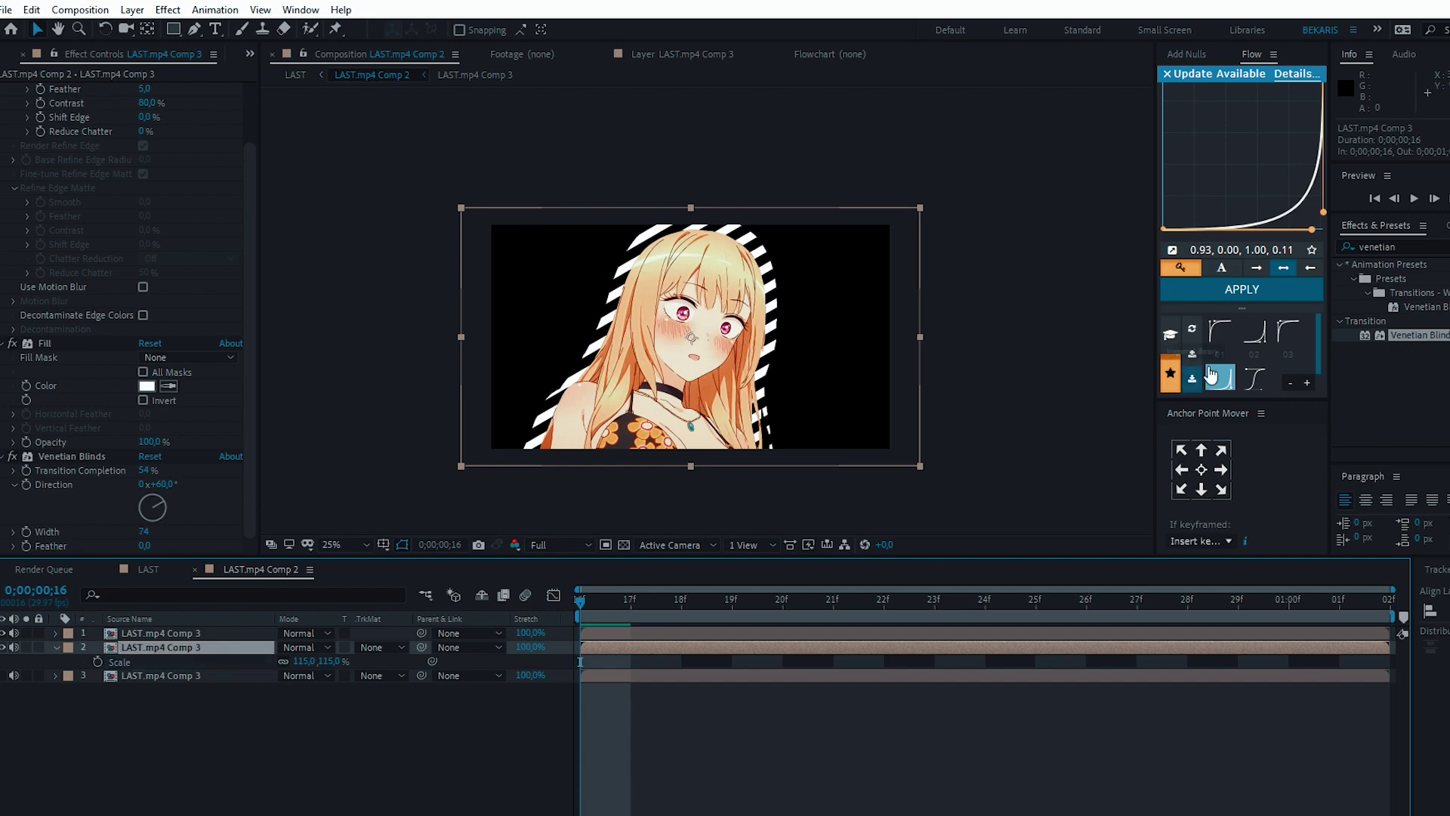
click(1412, 247)
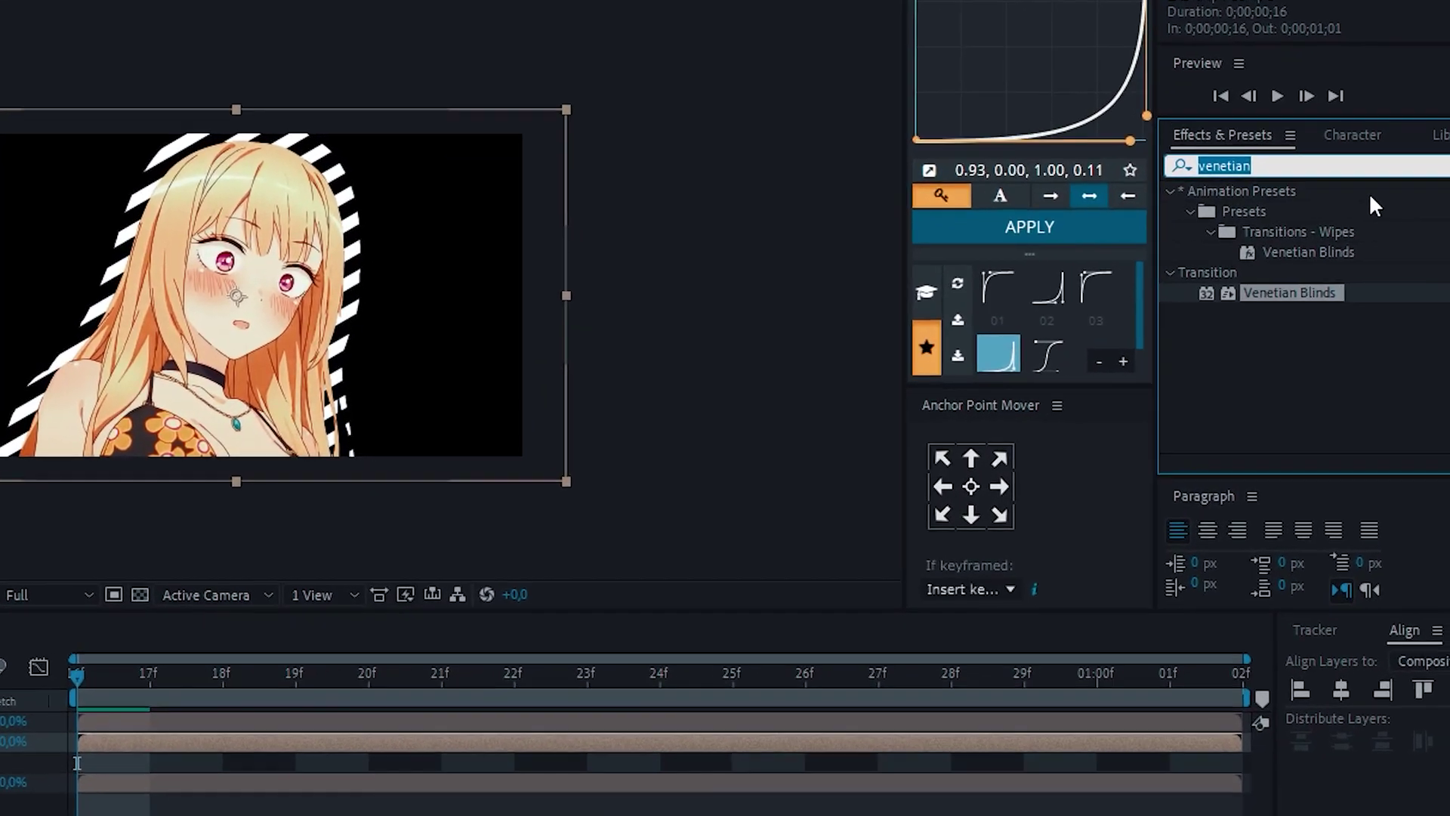
text(deep glow)
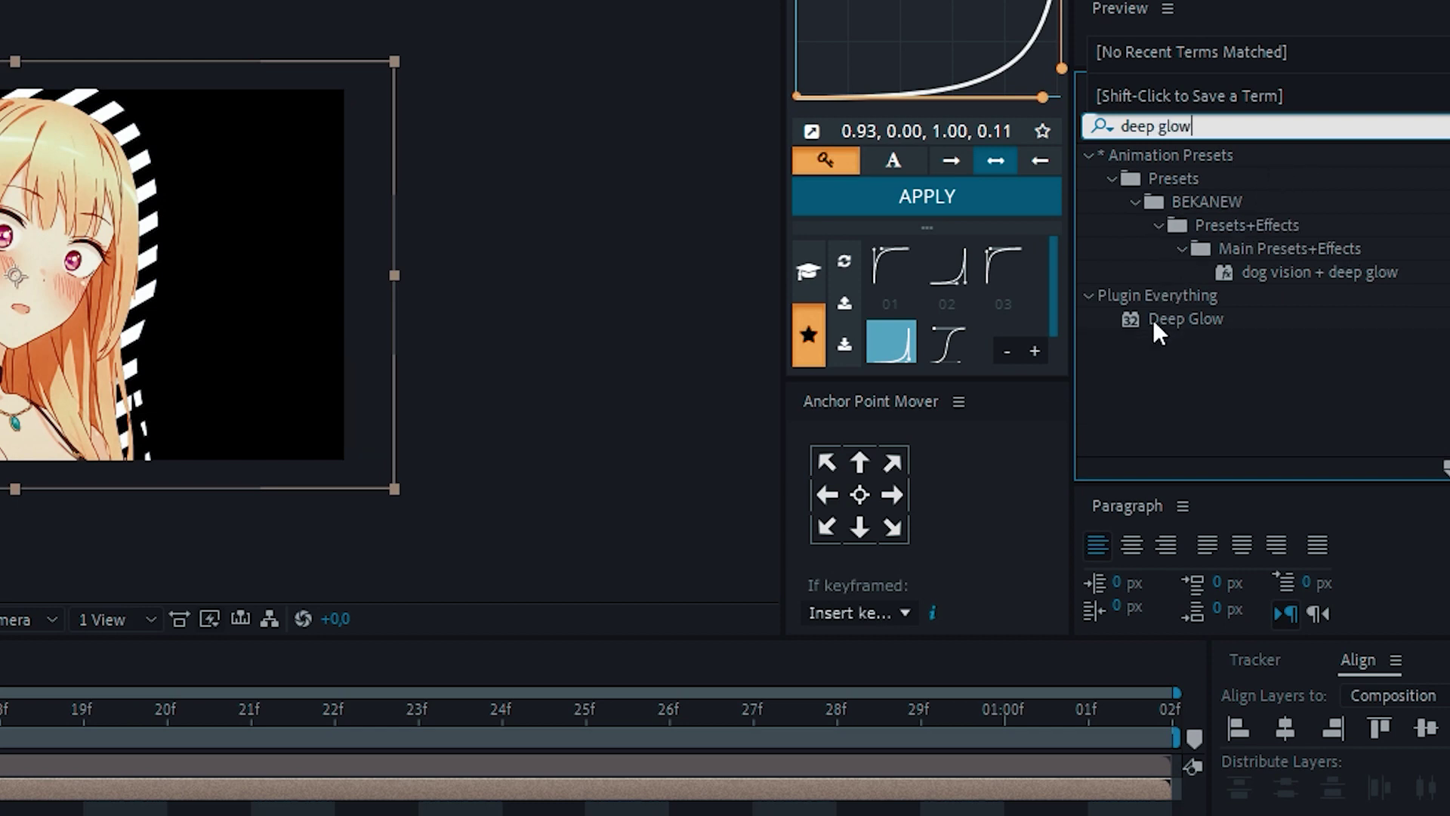
double_click(1161, 323)
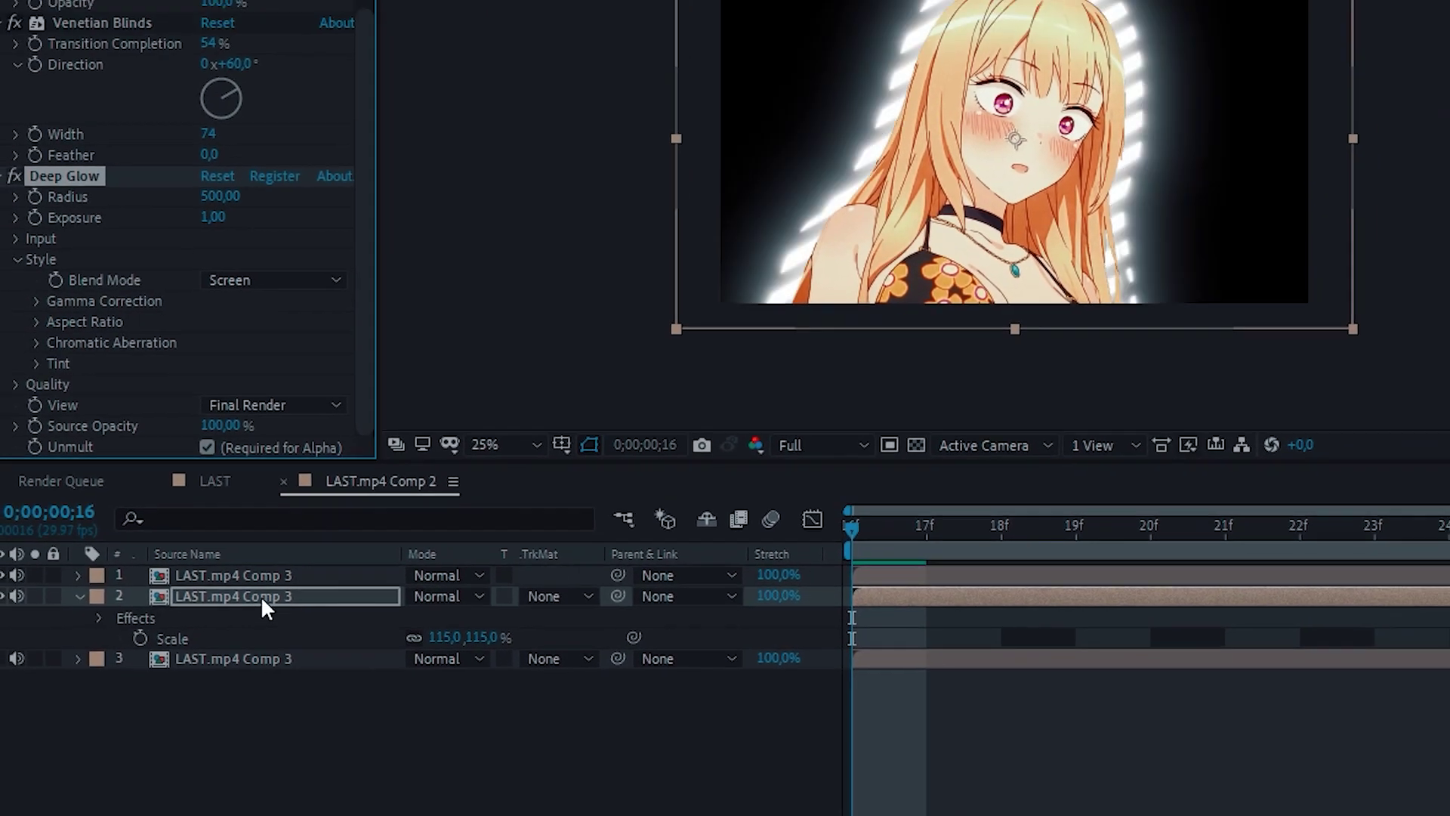
scroll(929, 129, up, 2)
drag(1004, 168, 930, 115)
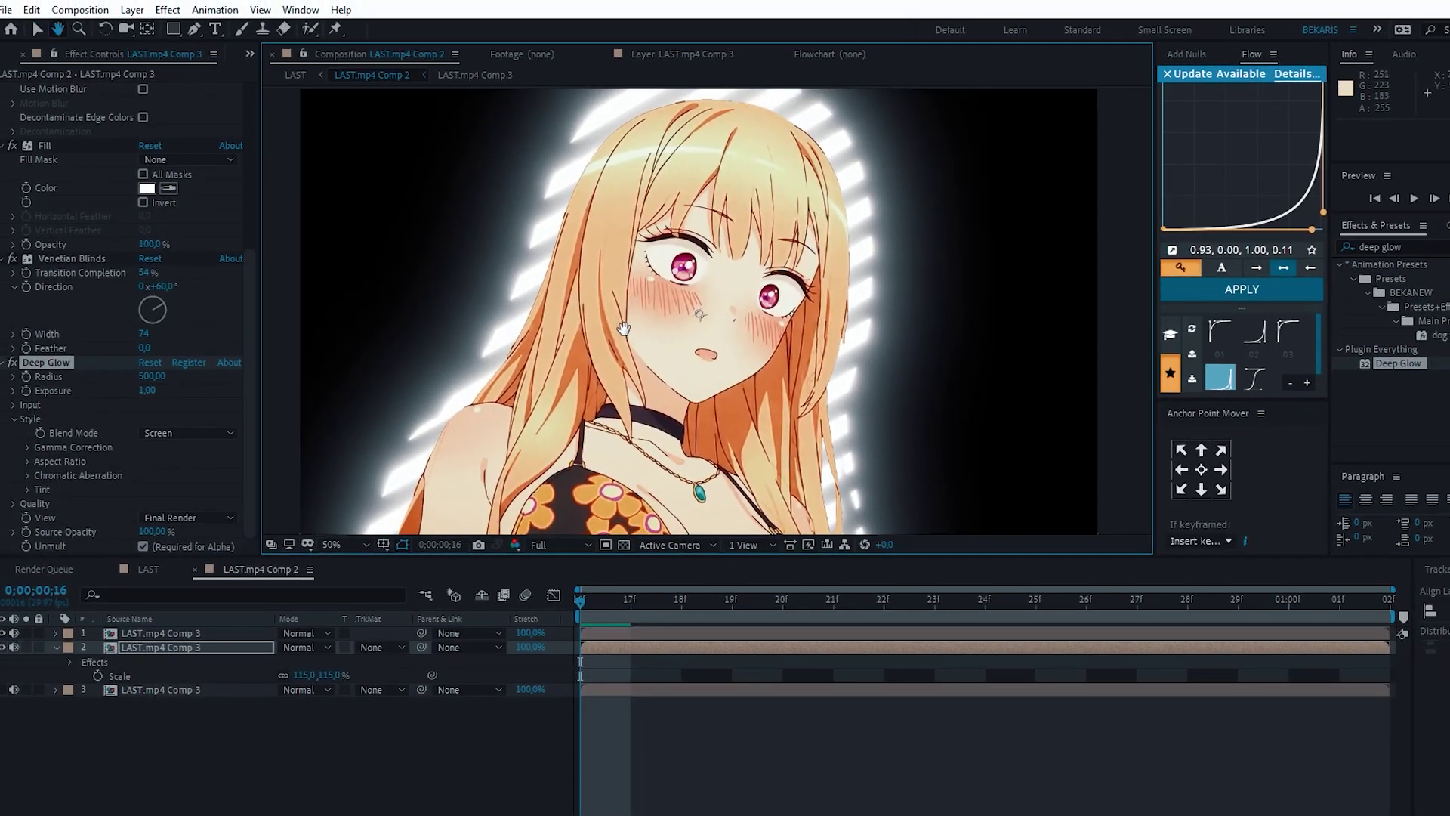
Change the Fill color of the glowing stripes to a light cyan
click(148, 189)
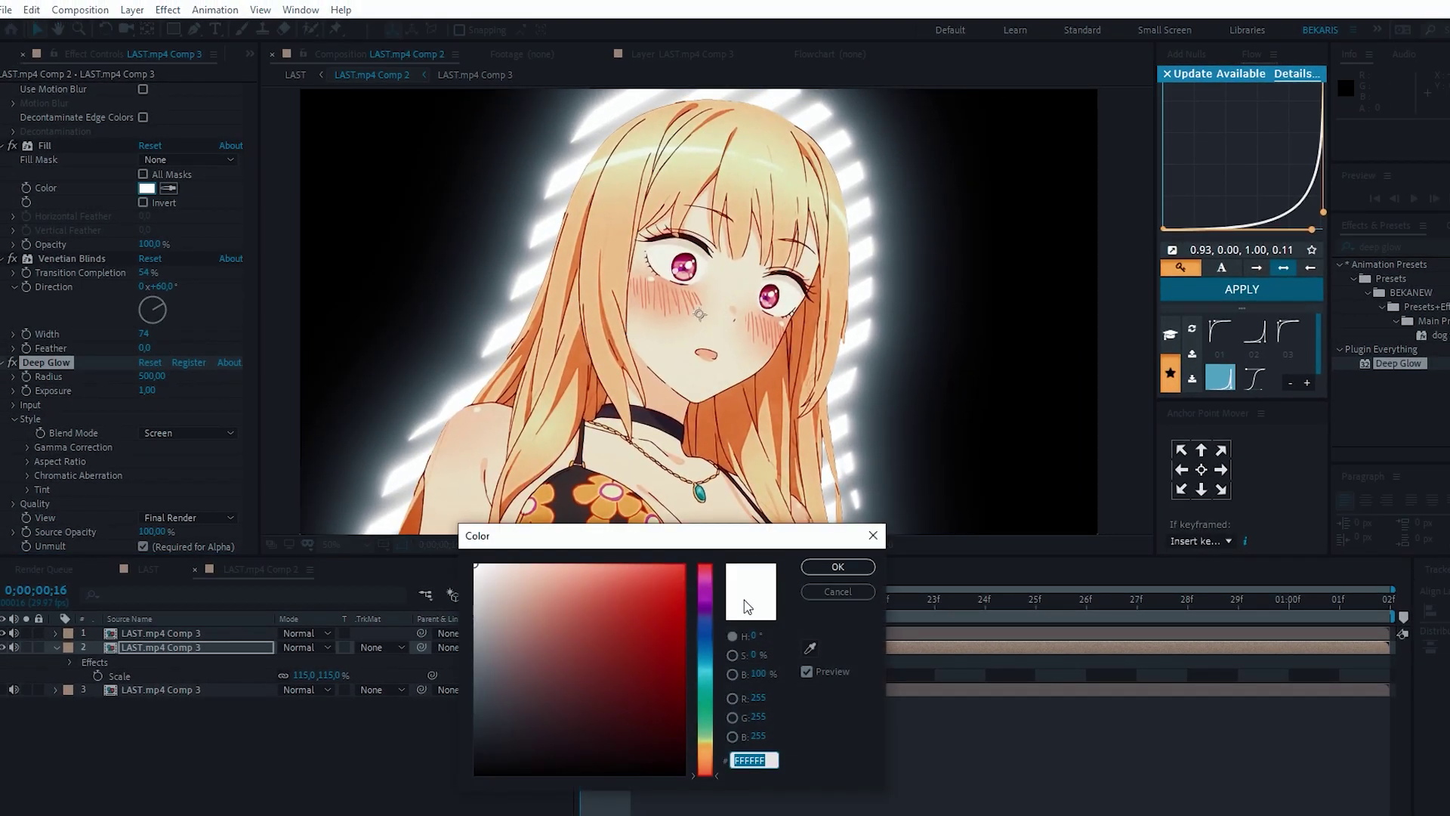
drag(709, 672, 708, 663)
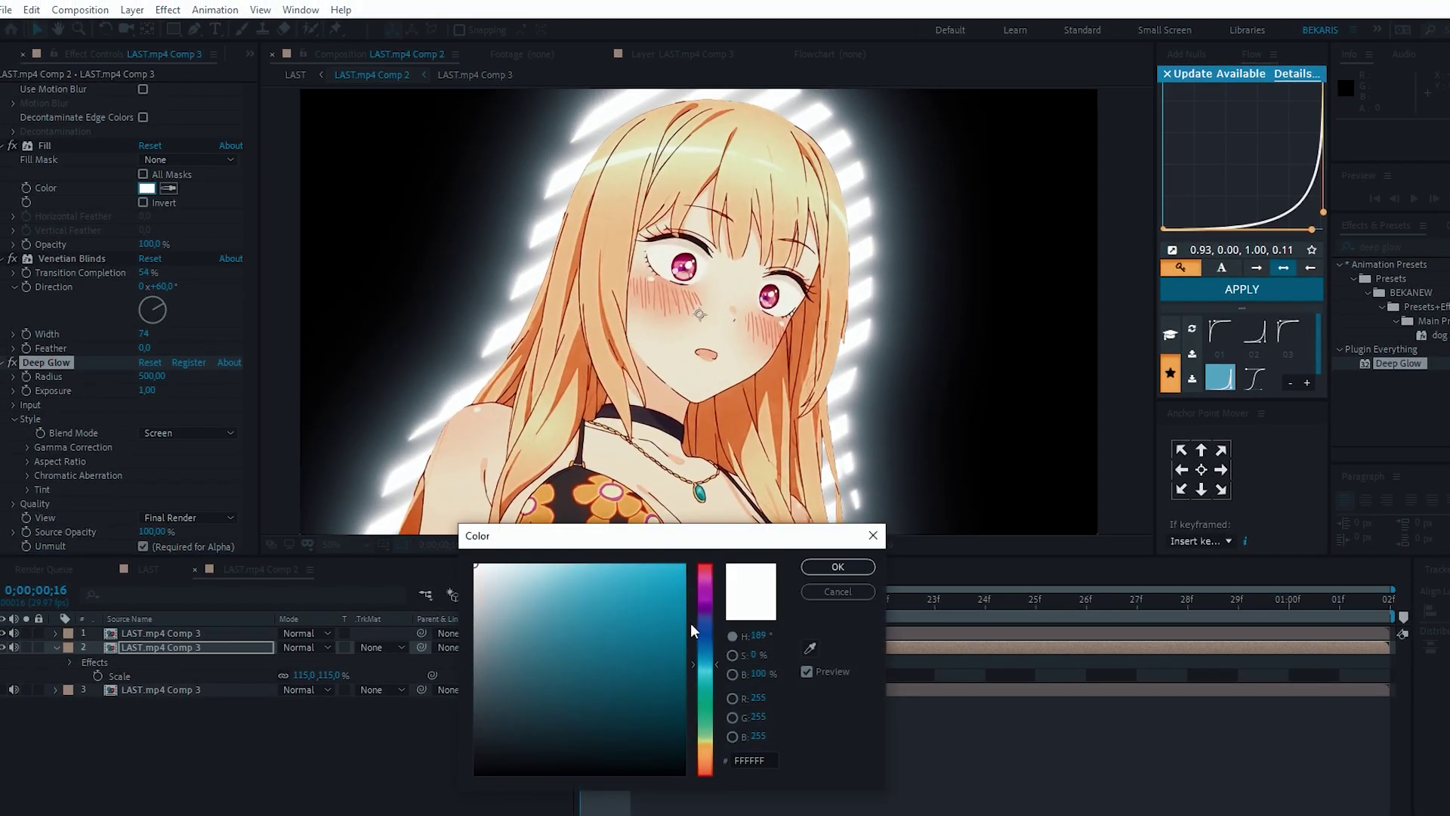
click(668, 572)
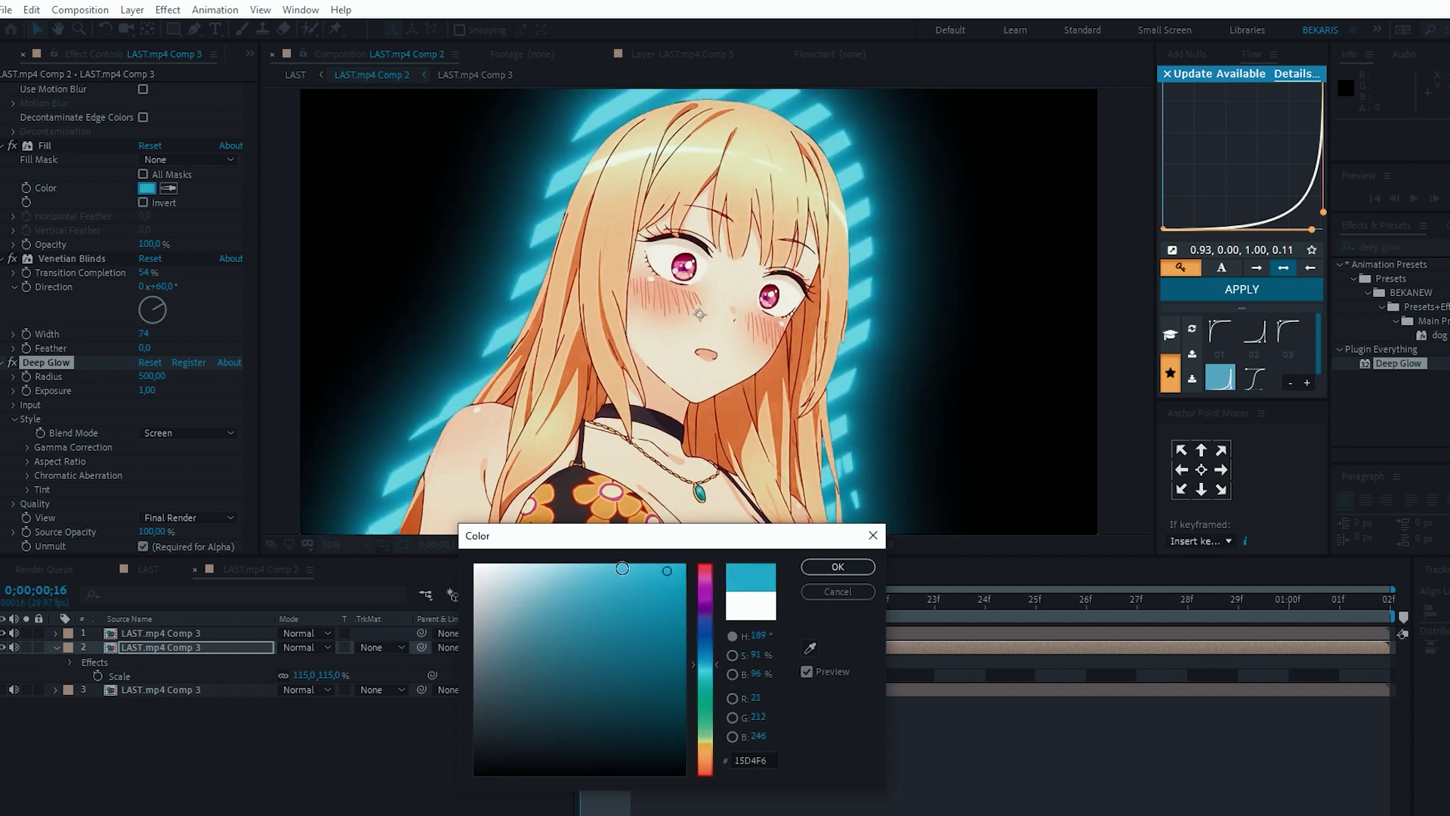
drag(622, 568, 615, 558)
click(823, 570)
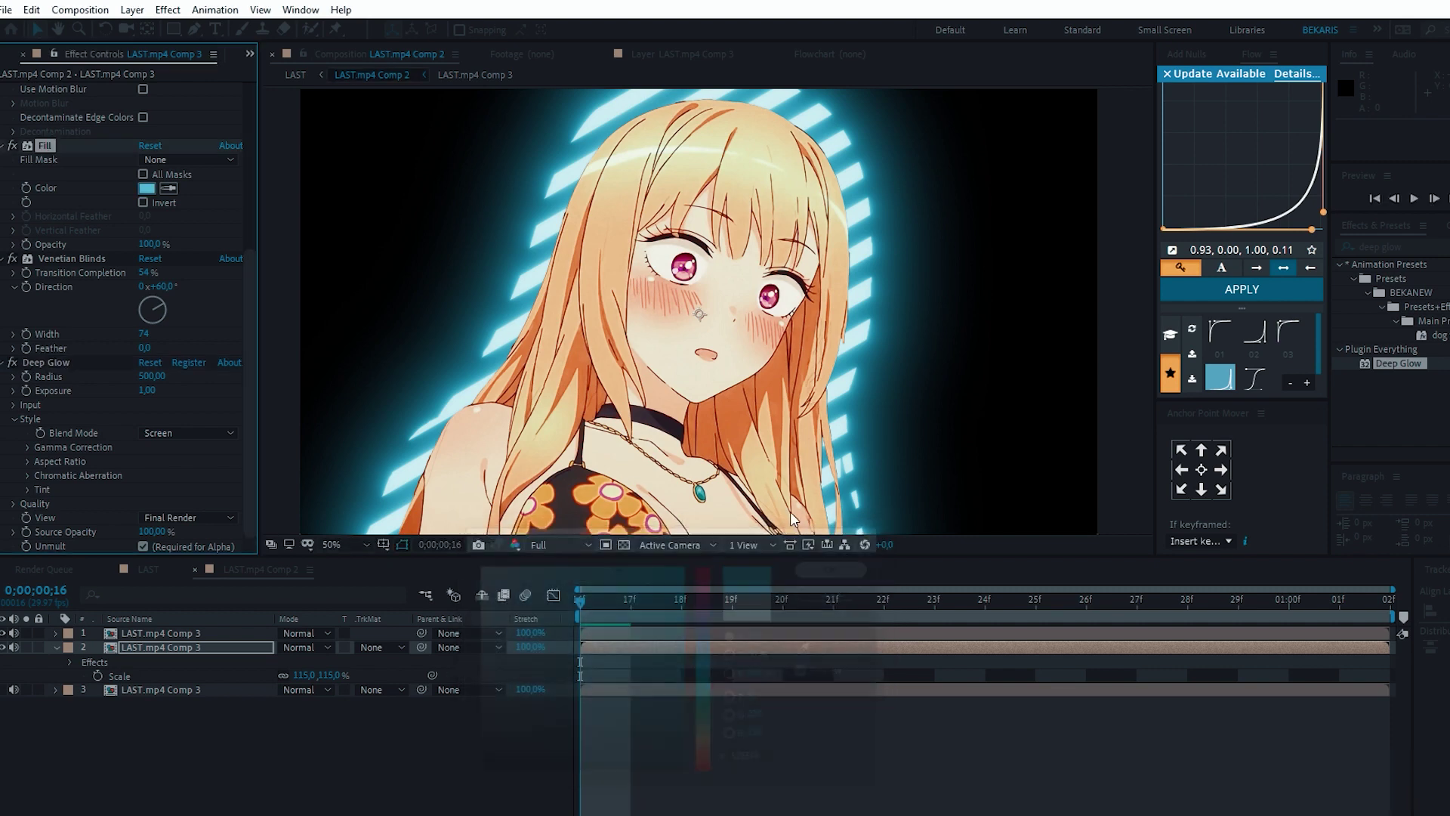
scroll(664, 399, down, 2)
drag(656, 392, 671, 380)
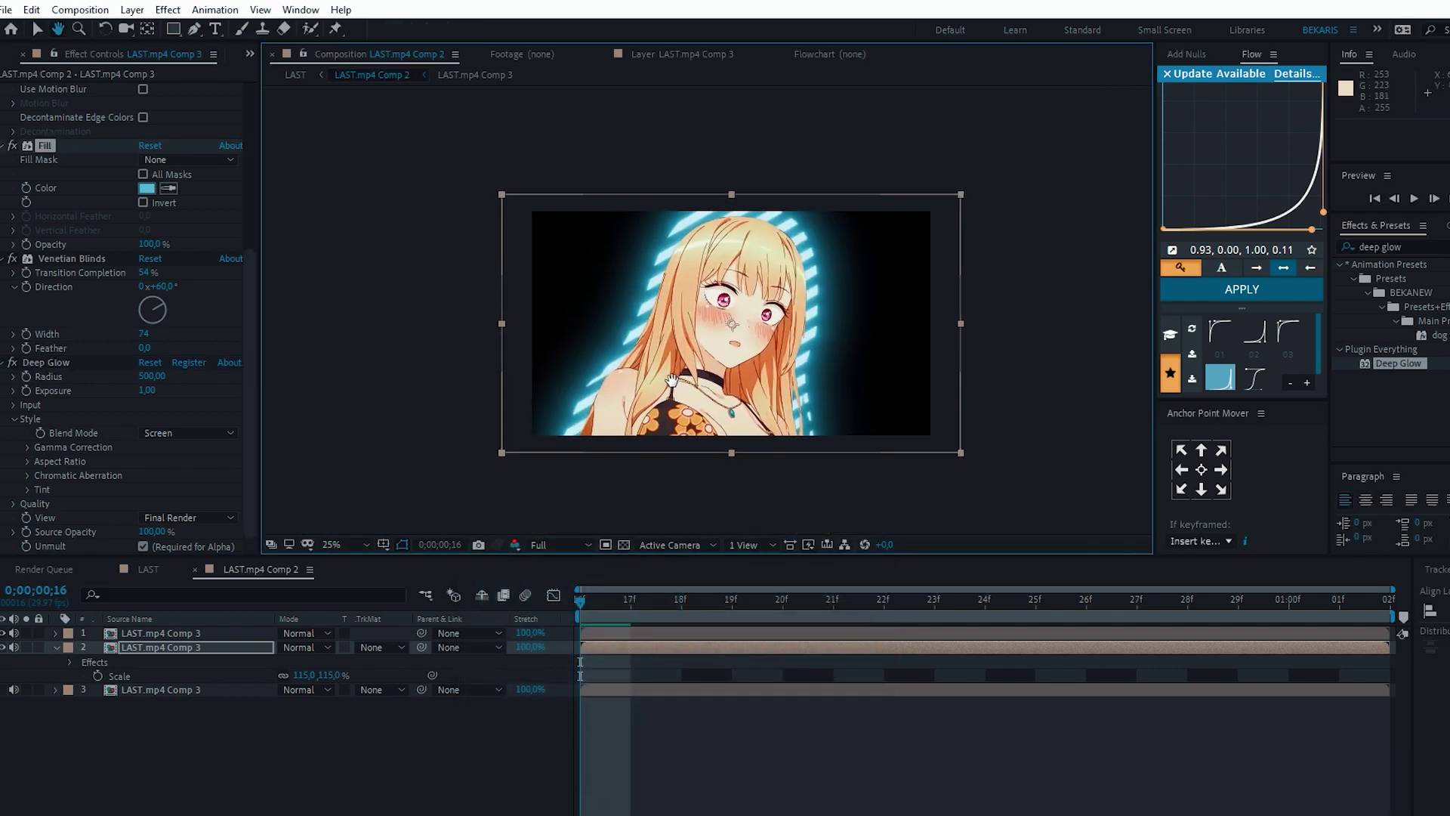
Try orange and pink Fill colors on the stripes and settle on sky blue (45AAFF)
click(140, 188)
click(705, 754)
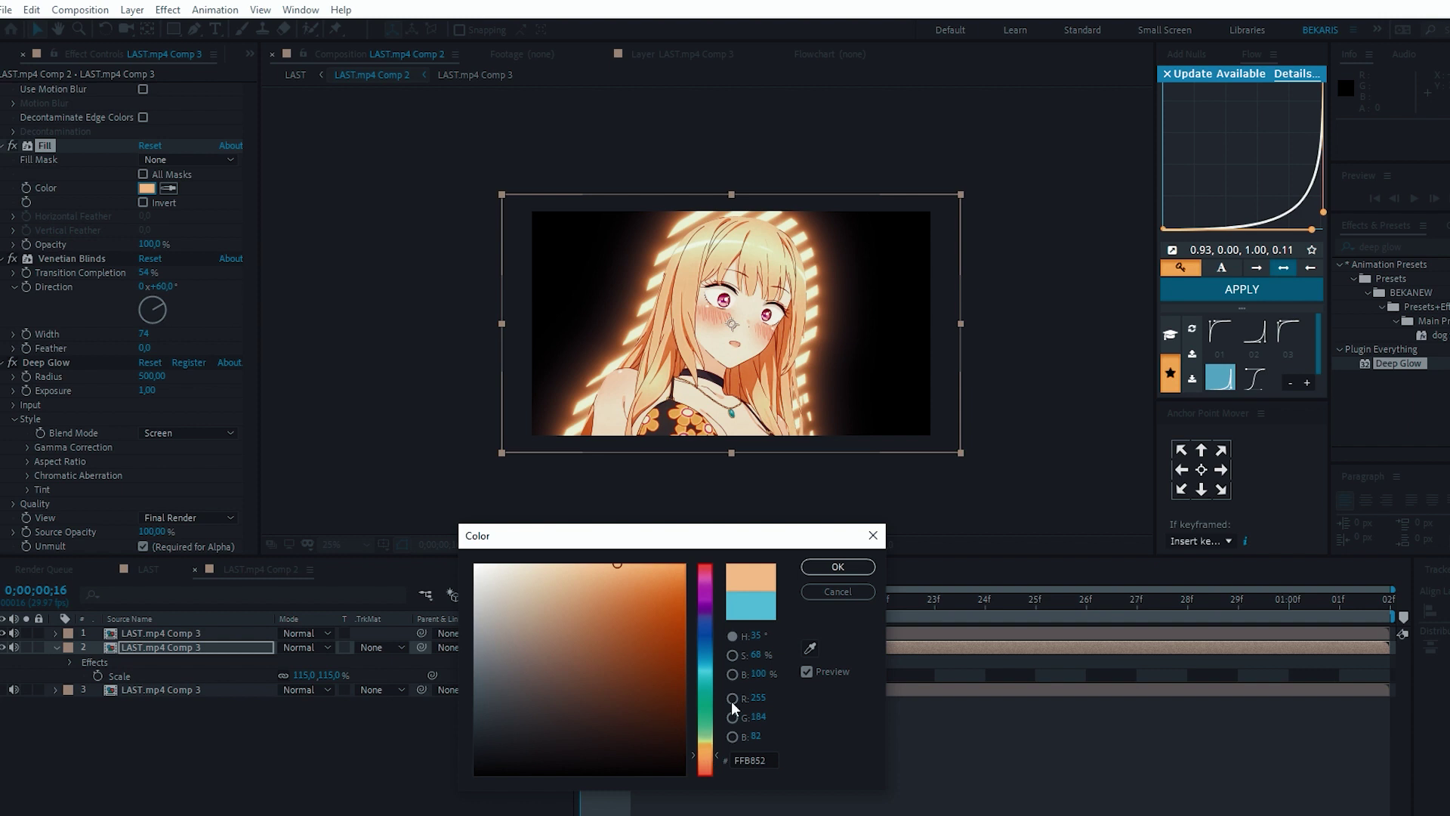
click(703, 572)
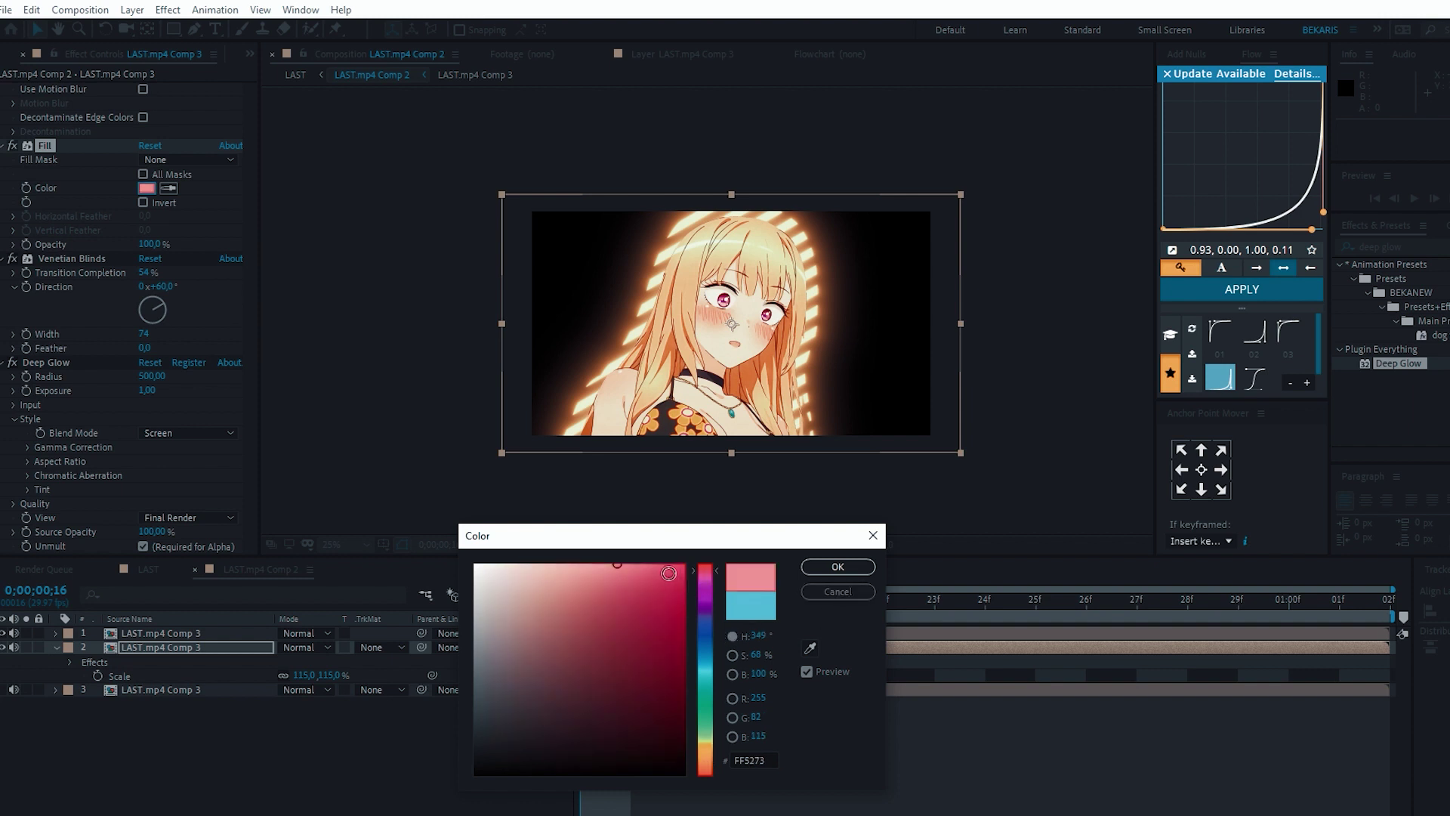
click(667, 572)
drag(664, 572, 595, 565)
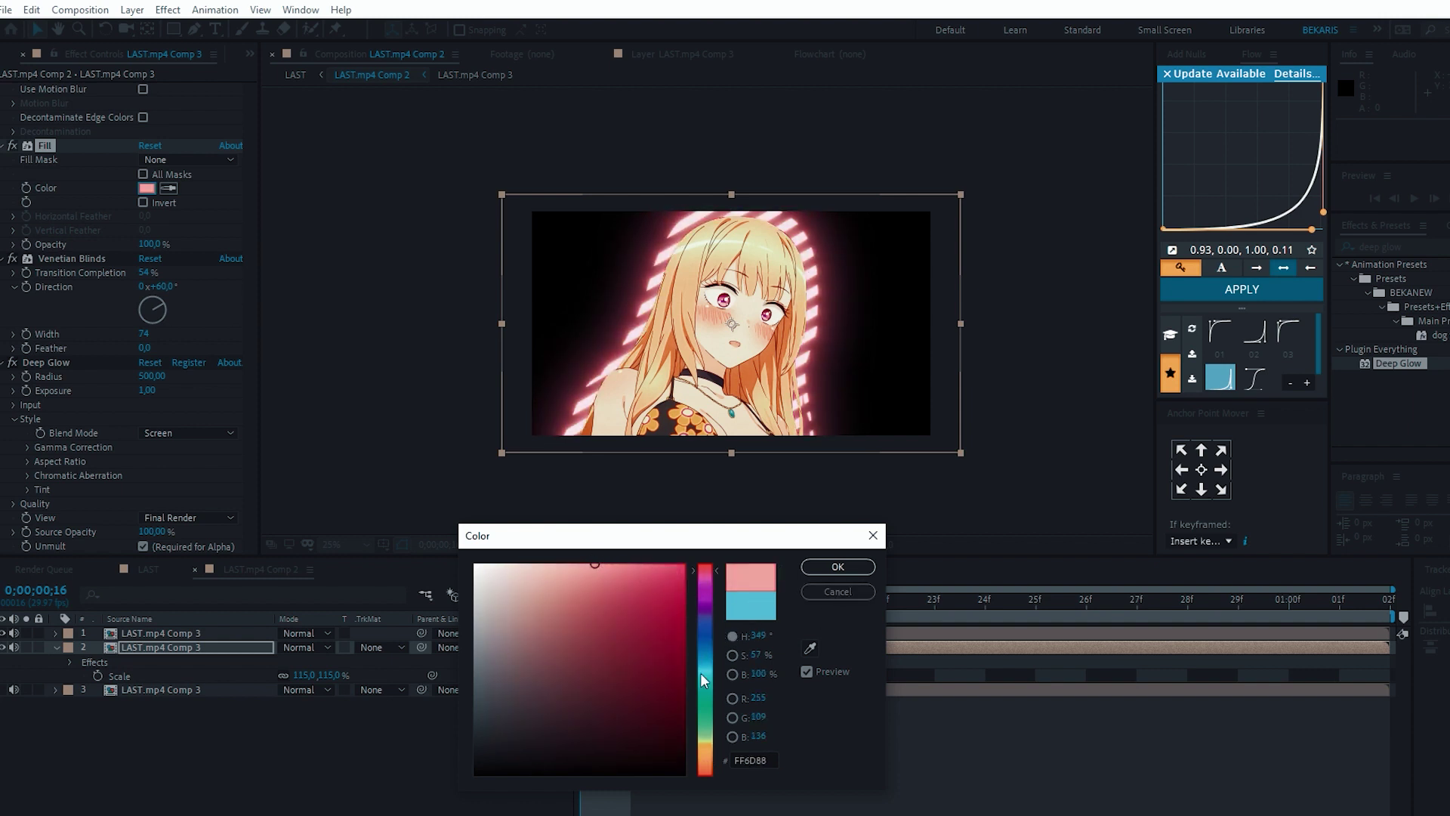
drag(706, 678, 707, 654)
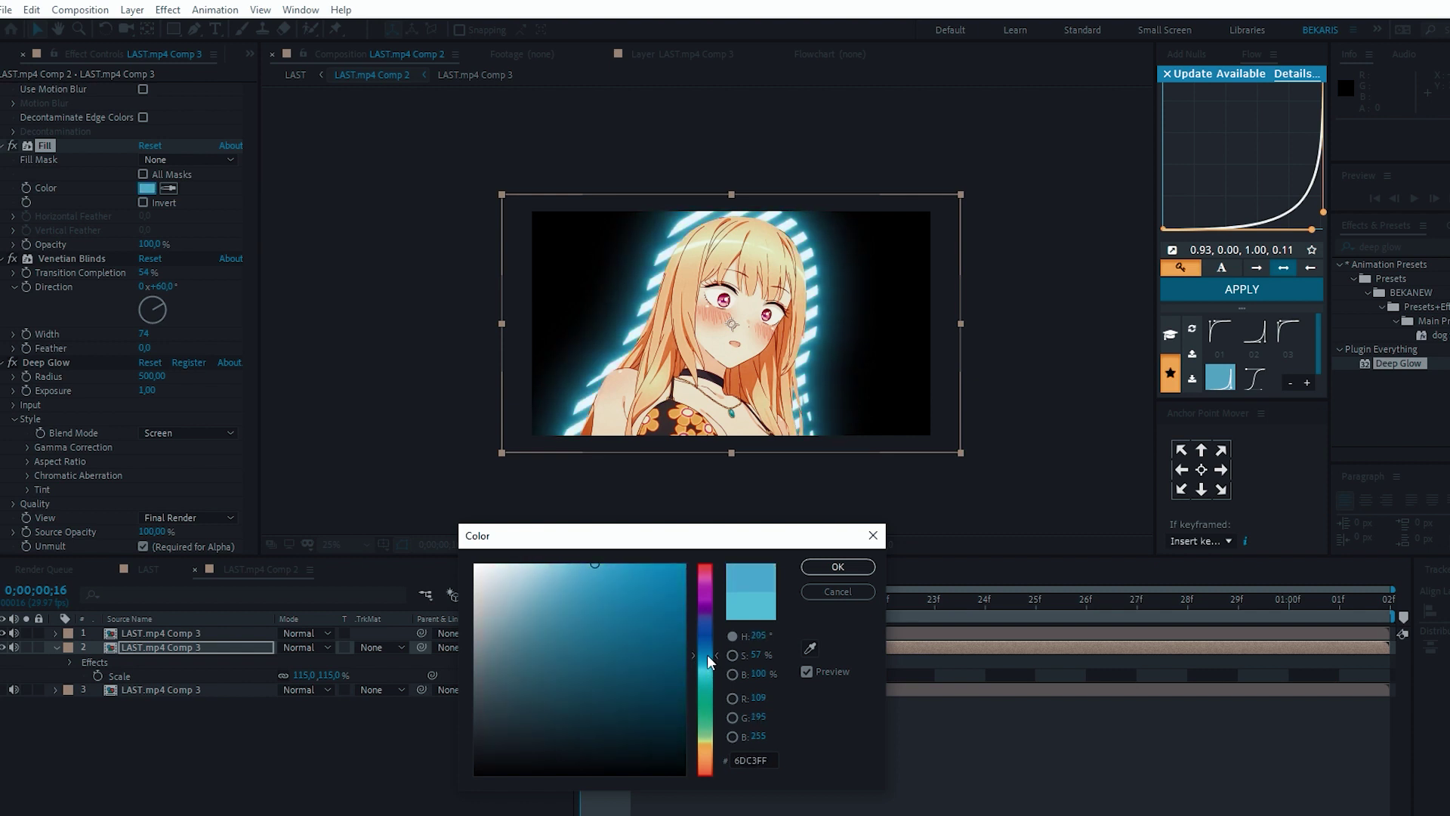
drag(595, 565, 627, 549)
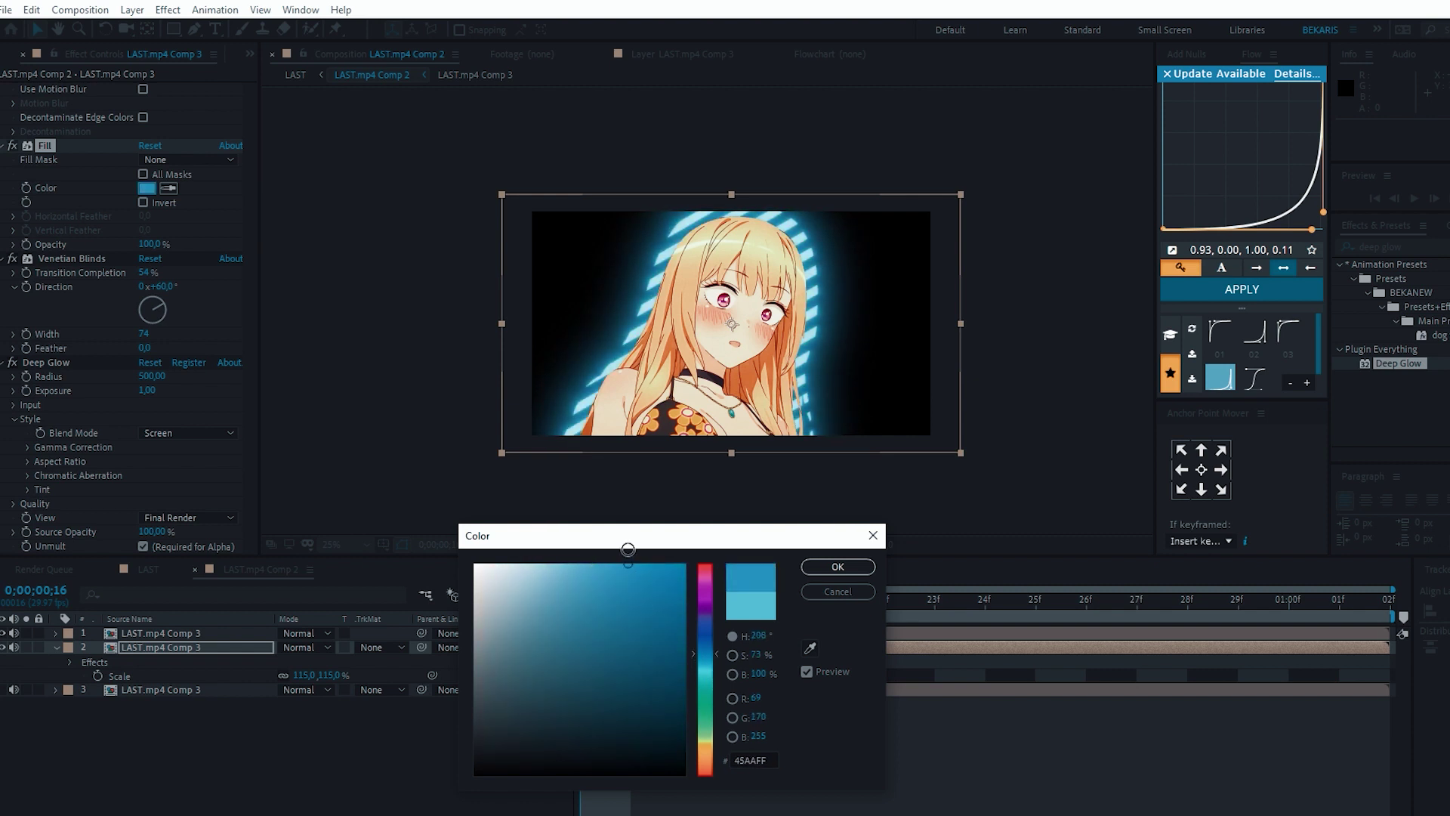
click(821, 567)
Show the bottom background layer again and set its opacity to 50%
click(4, 689)
scroll(737, 424, up, 2)
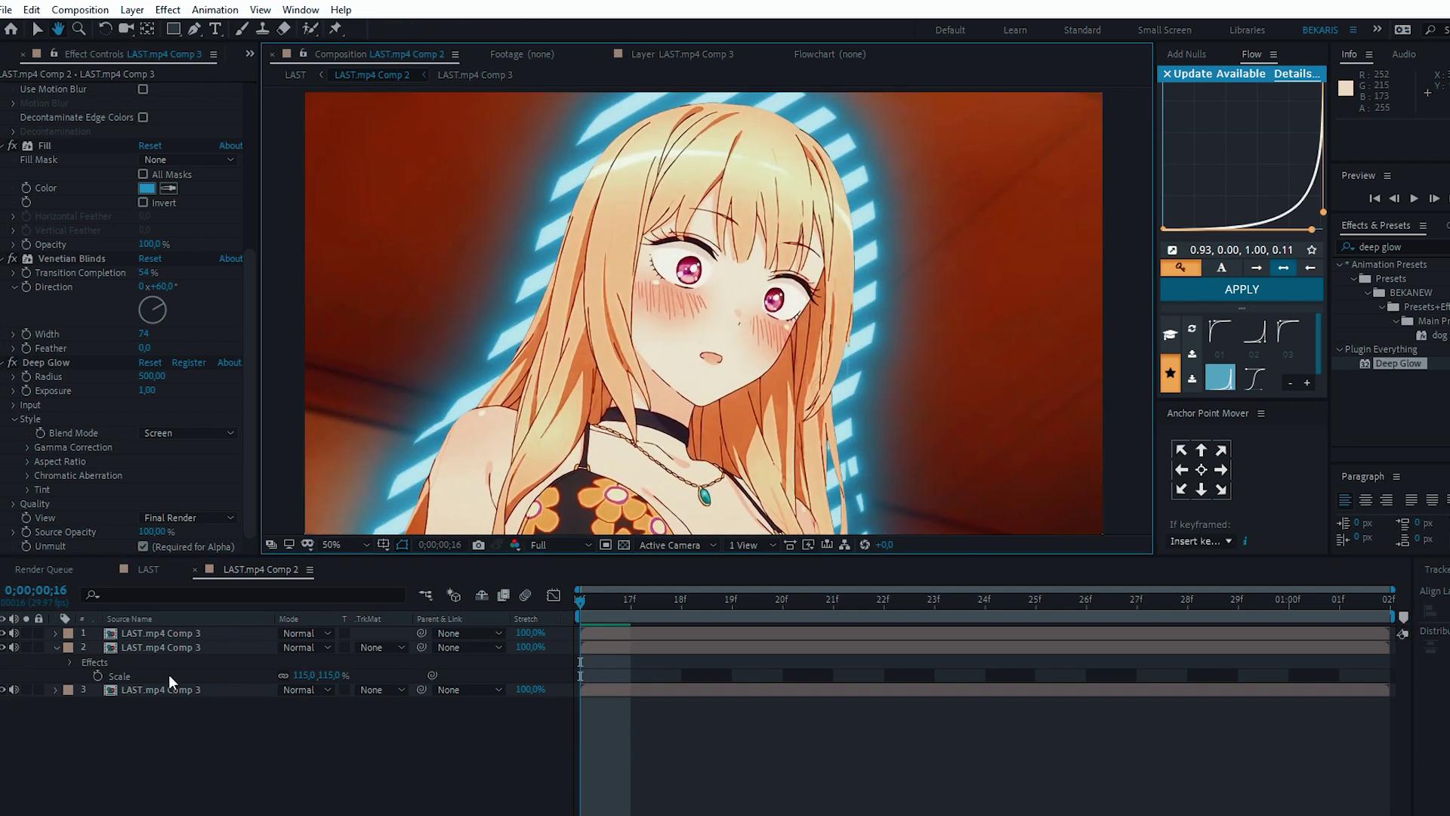
click(147, 690)
key(t)
click(290, 703)
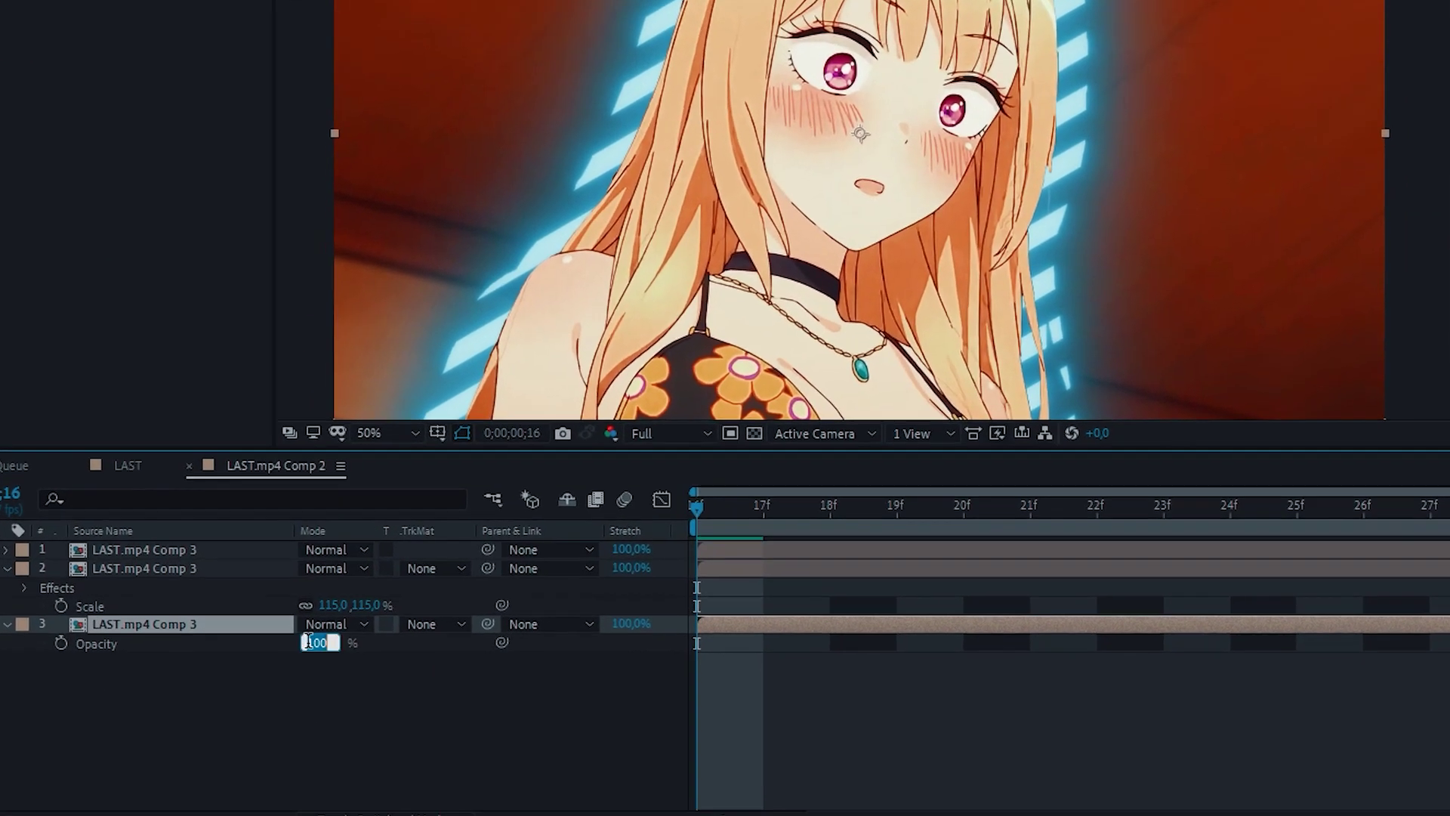
text(50)
key(Return)
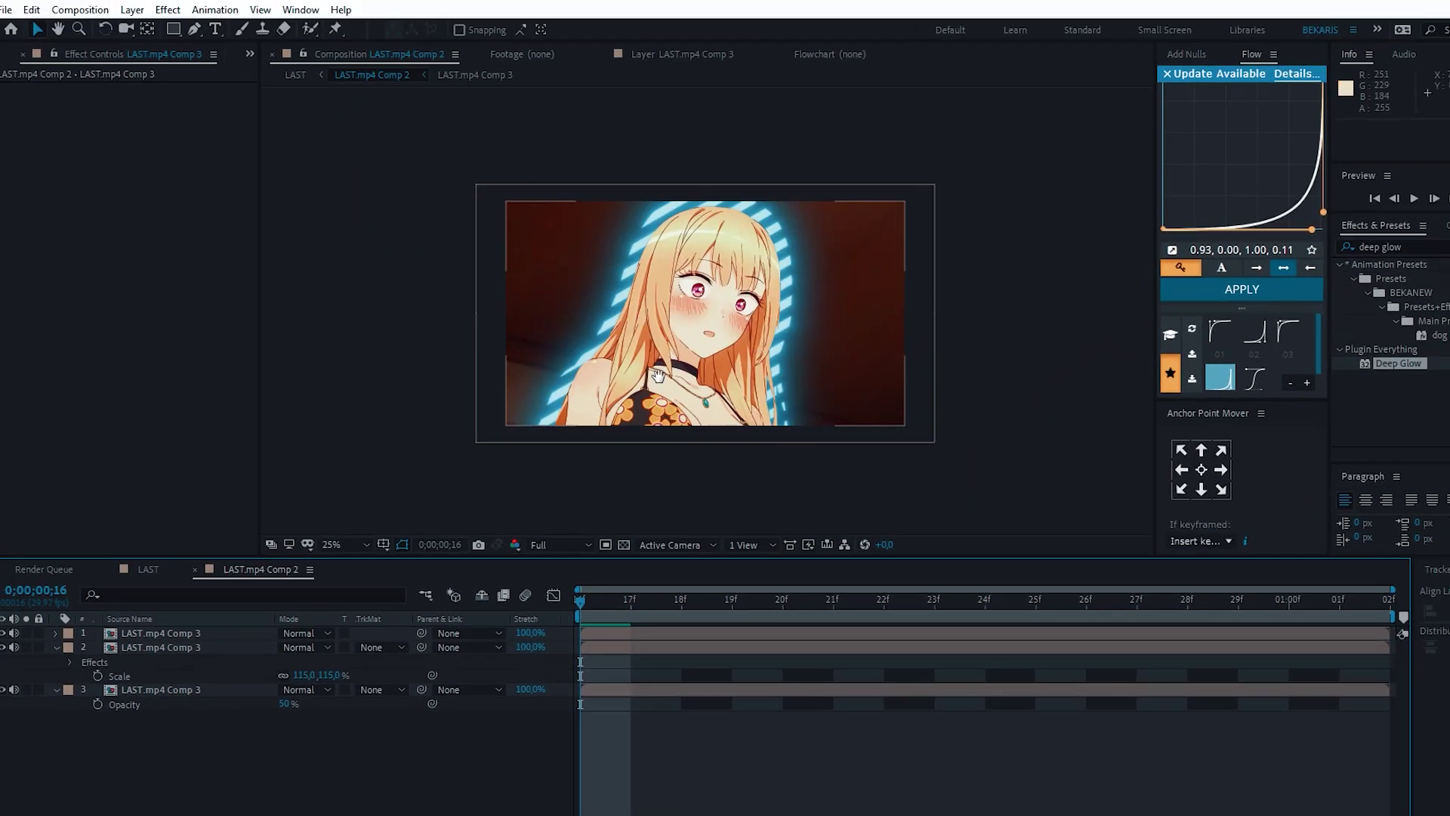
drag(658, 376, 673, 379)
Scrub and play back the composition to check the glowing striped outline against the dimmed background
drag(633, 610, 872, 612)
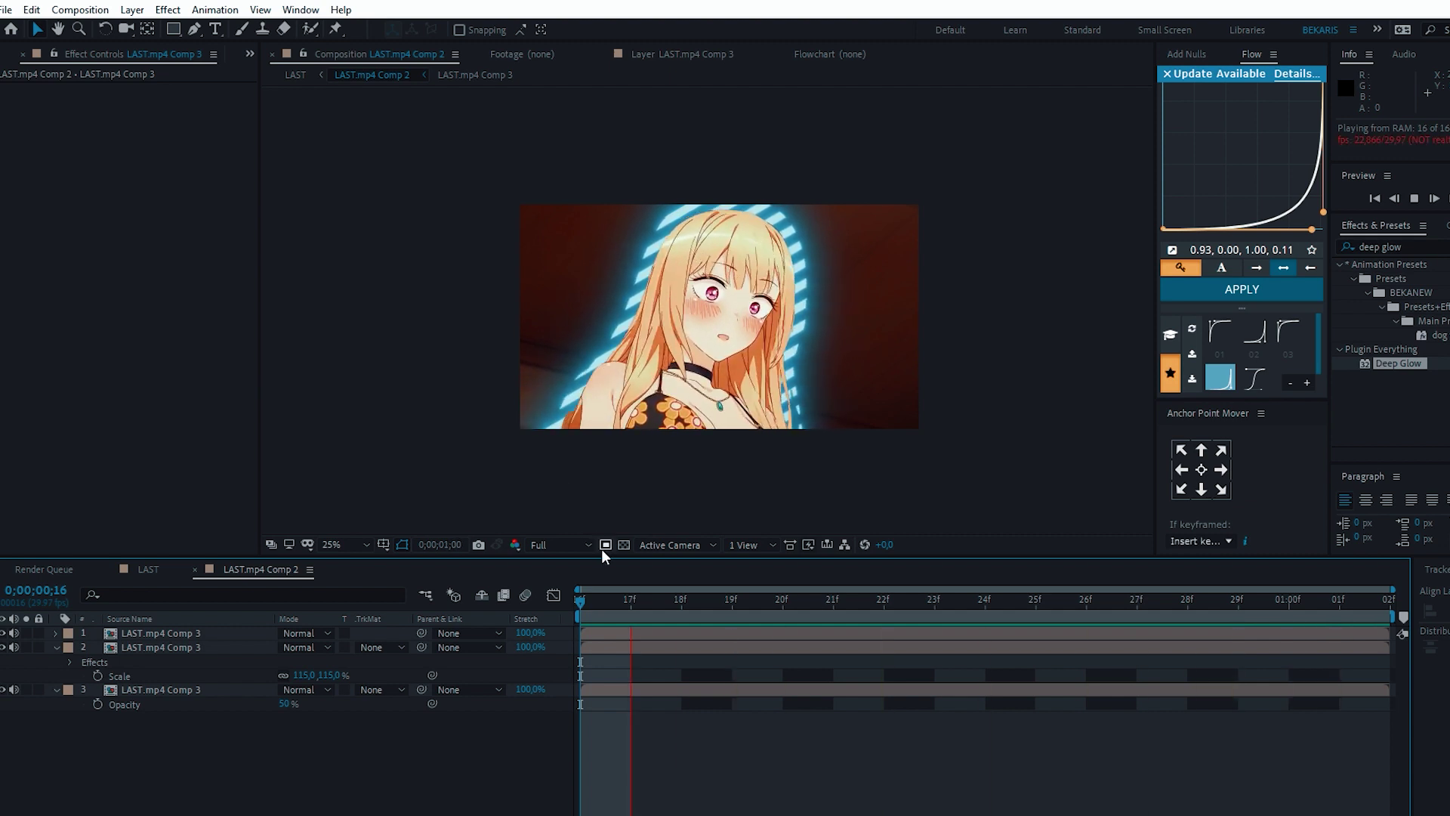
drag(627, 602, 805, 669)
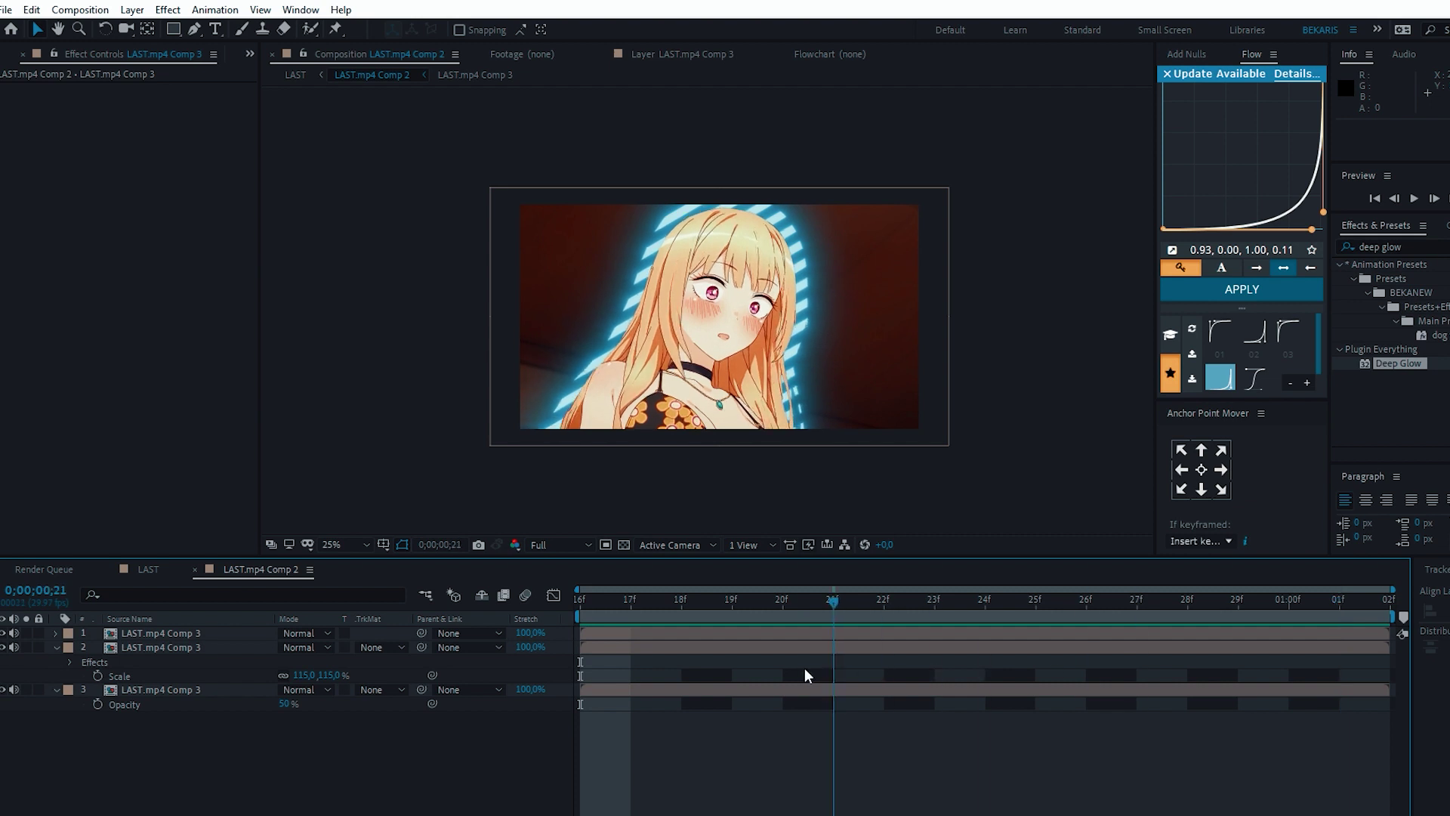
key(space)
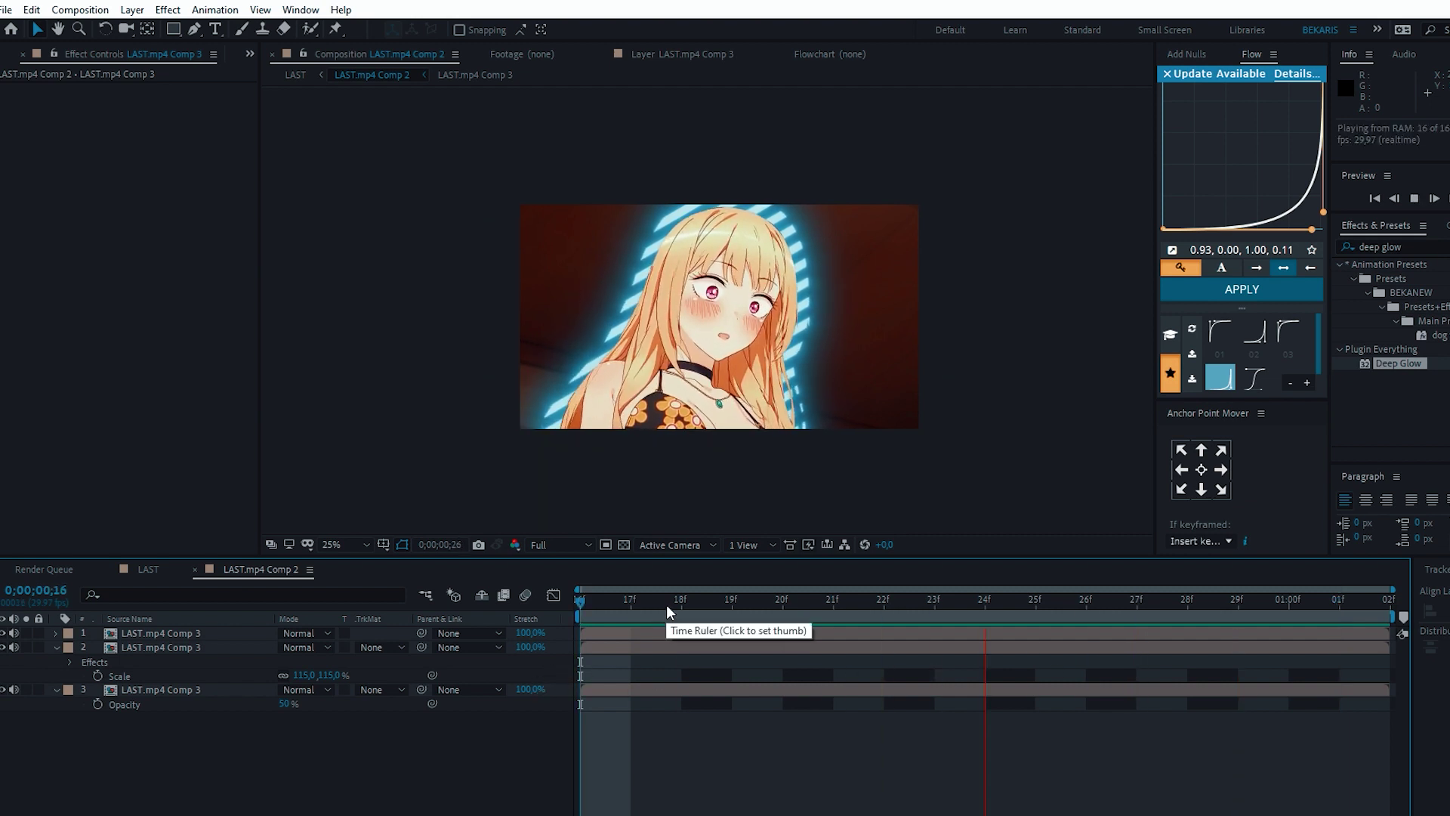
key(space)
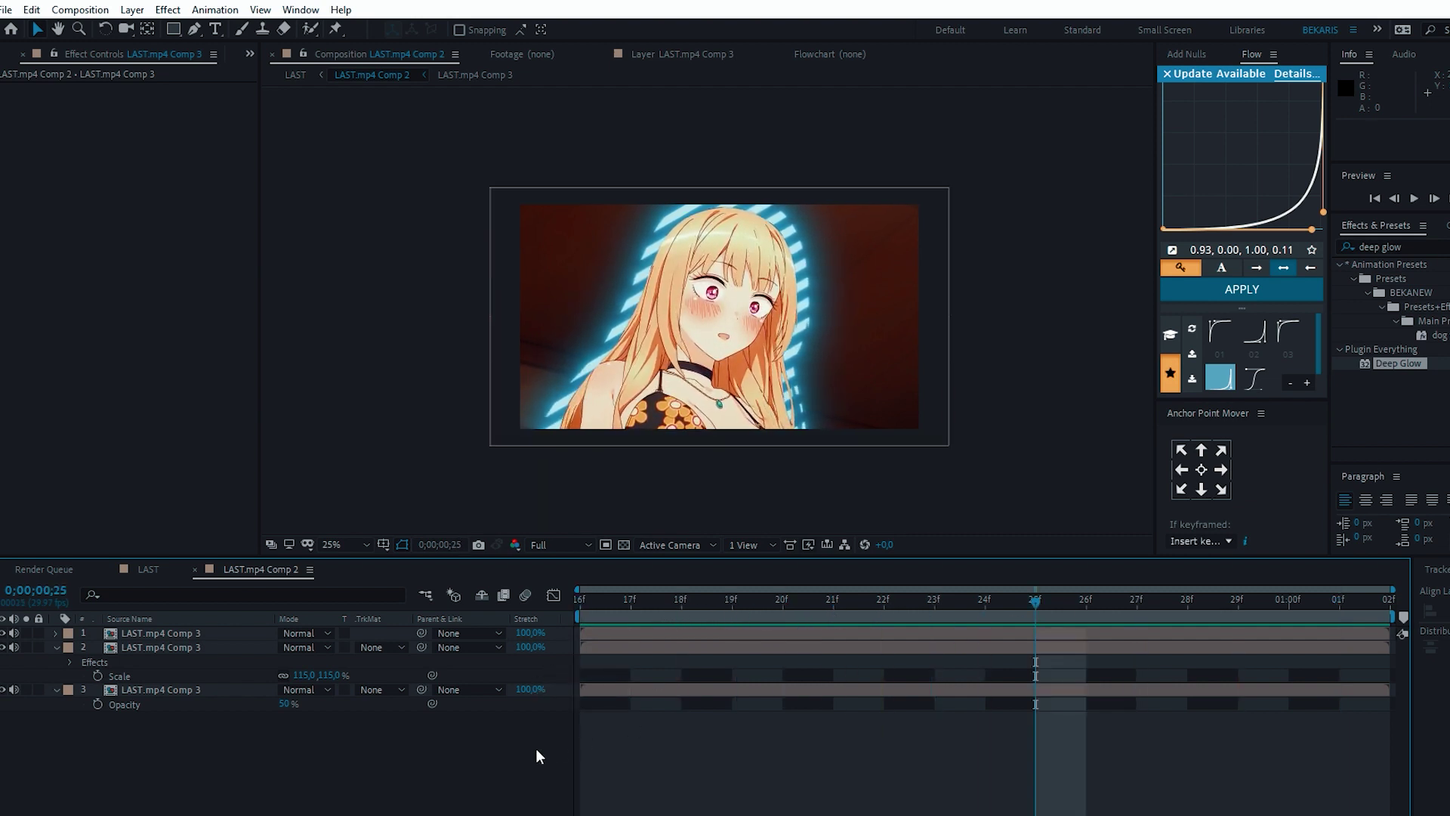
key(period)
key(space)
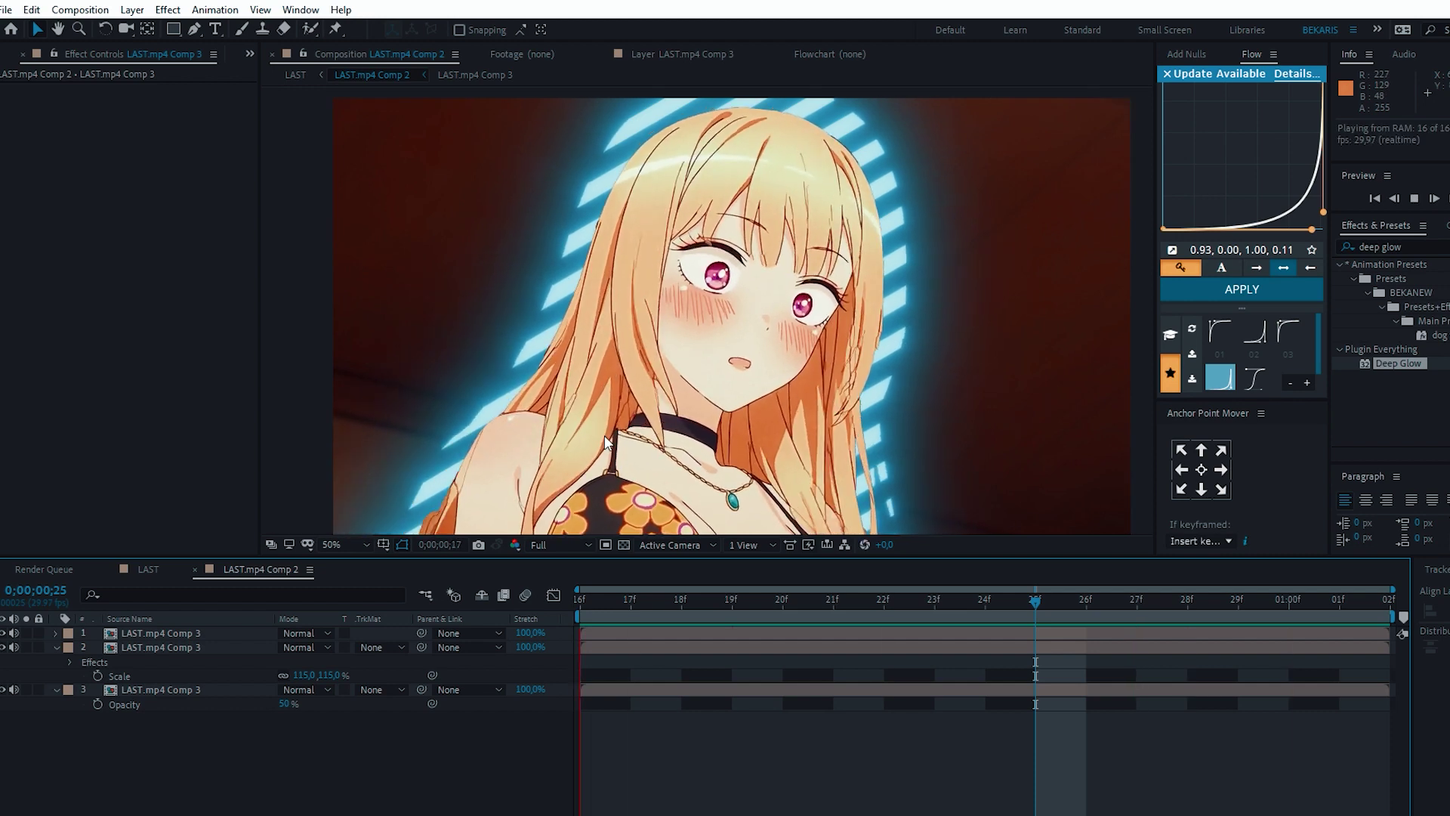